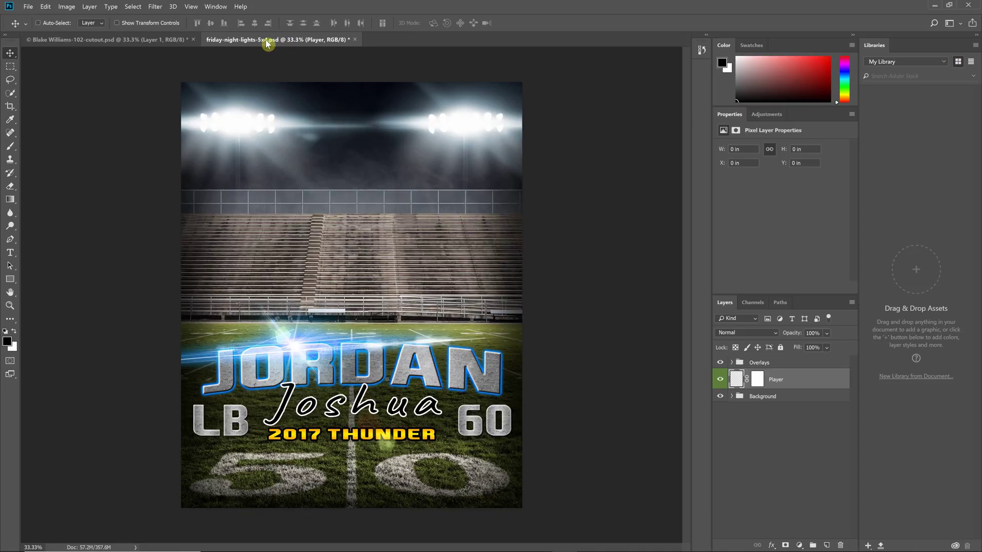
- Open the EZ Text extension and dock it beside Adjustments, sizing the panels so its whole form shows
{"action": "left_click", "coordinate": [215, 7]}
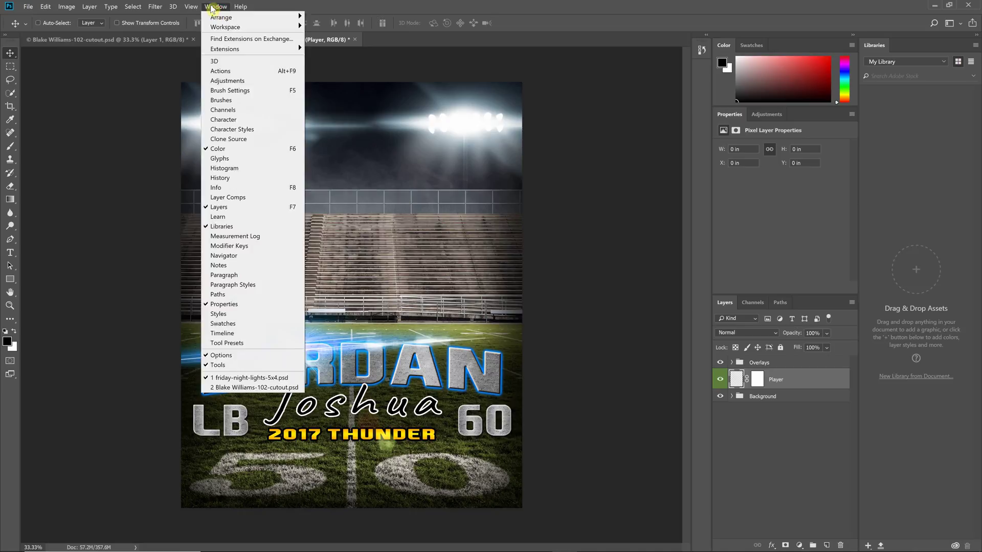
{"action": "mouse_move", "coordinate": [228, 50]}
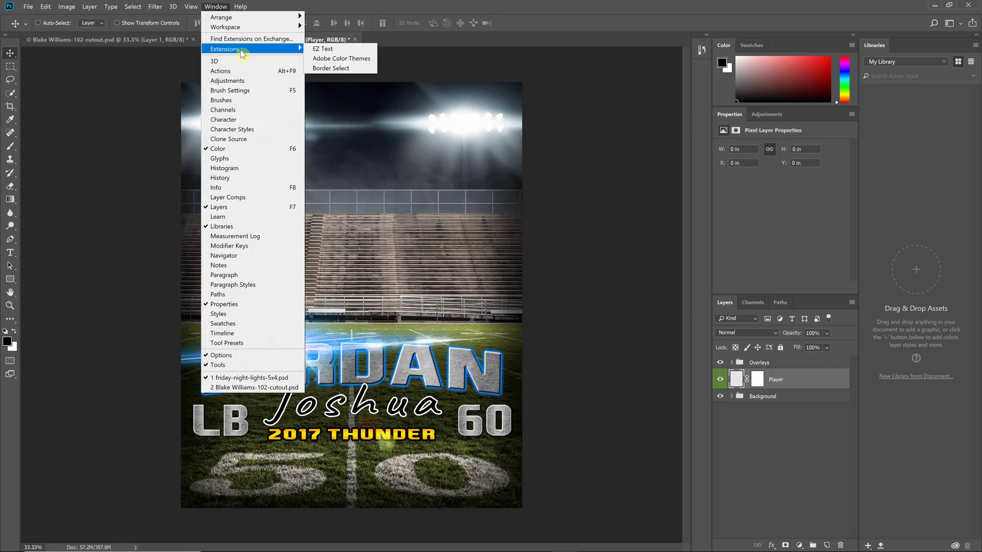
{"action": "left_click", "coordinate": [326, 51]}
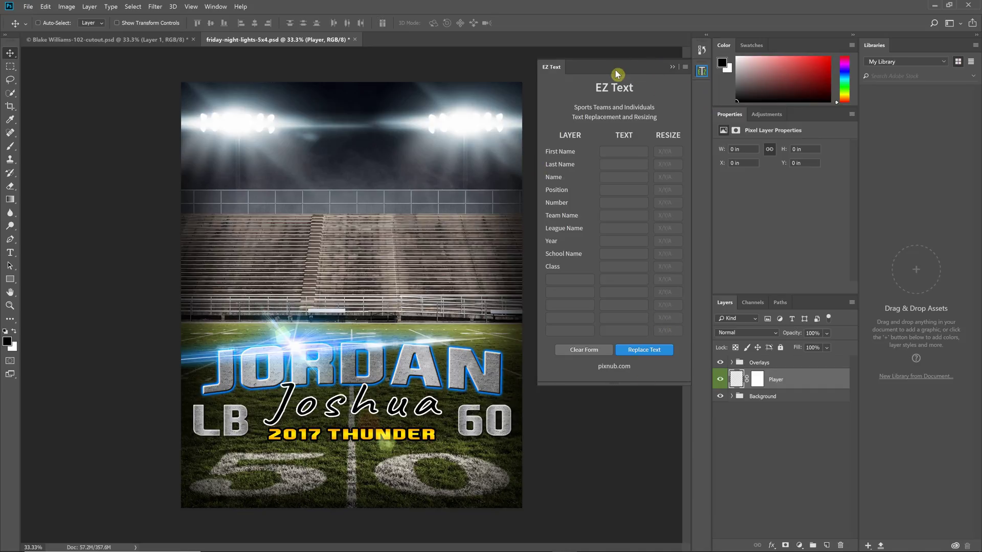
{"action": "left_click_drag", "start_coordinate": [617, 74], "coordinate": [812, 125]}
{"action": "left_click_drag", "start_coordinate": [802, 295], "coordinate": [806, 165]}
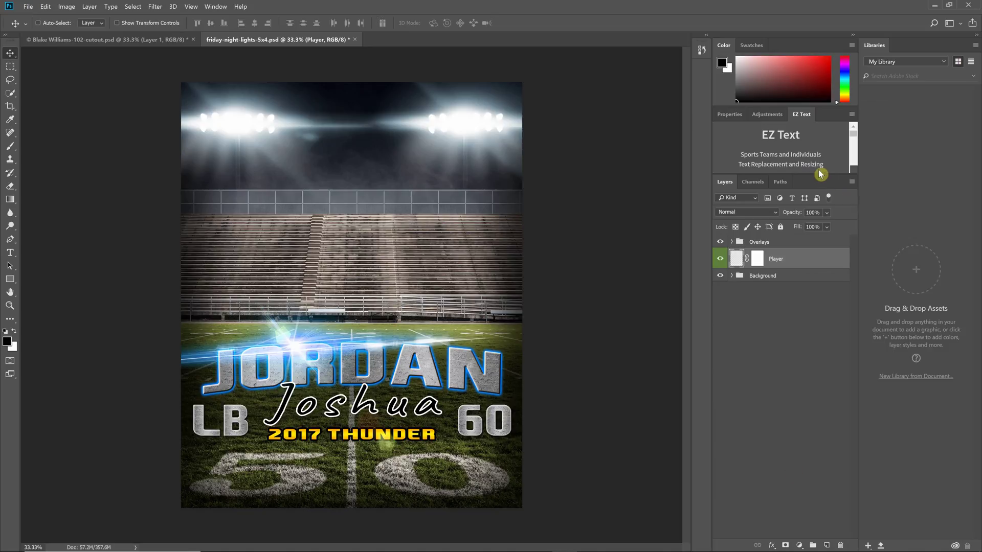
{"action": "left_click_drag", "start_coordinate": [818, 173], "coordinate": [802, 436]}
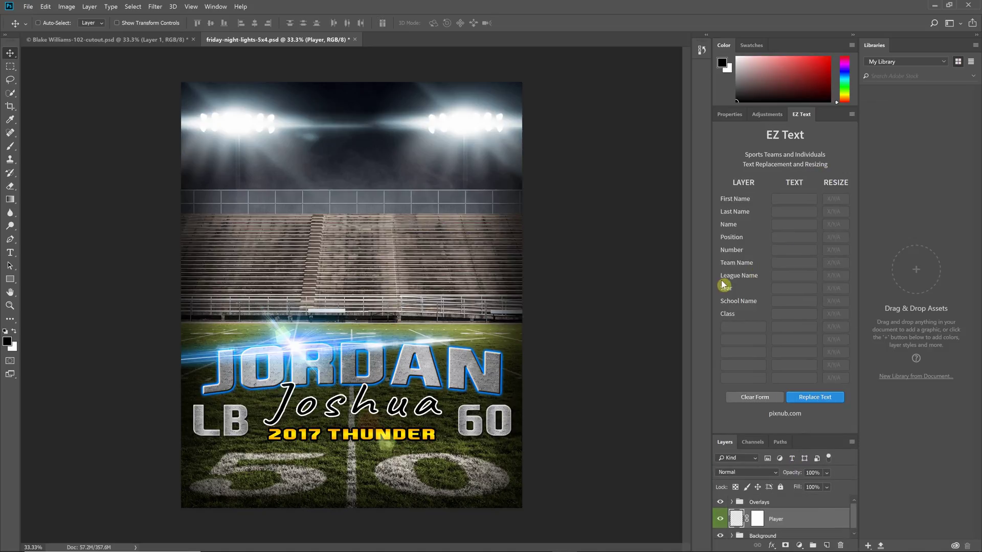
{"action": "left_click_drag", "start_coordinate": [710, 281], "coordinate": [585, 279]}
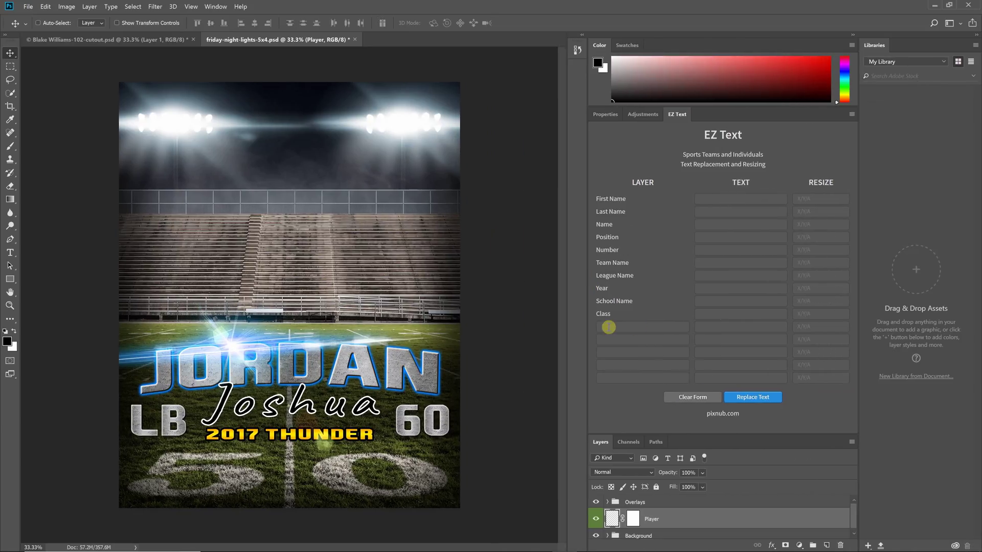
{"action": "left_click", "coordinate": [603, 327]}
{"action": "left_click_drag", "start_coordinate": [587, 305], "coordinate": [797, 309]}
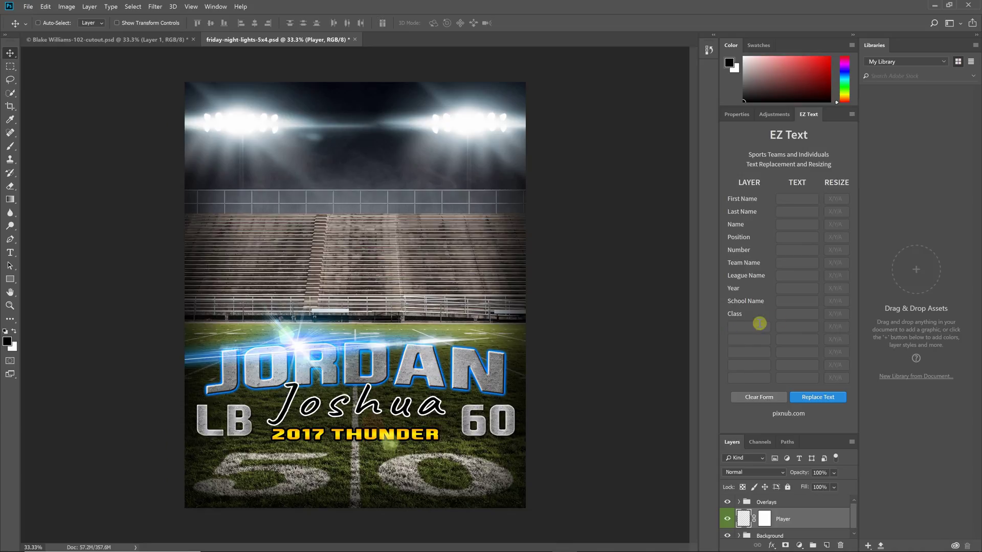
- Copy the player cutout into friday-night-lights-5x4.psd above the Player layer and position the player at the centre of the field
{"action": "left_click", "coordinate": [142, 41]}
{"action": "key", "text": "ctrl+a"}
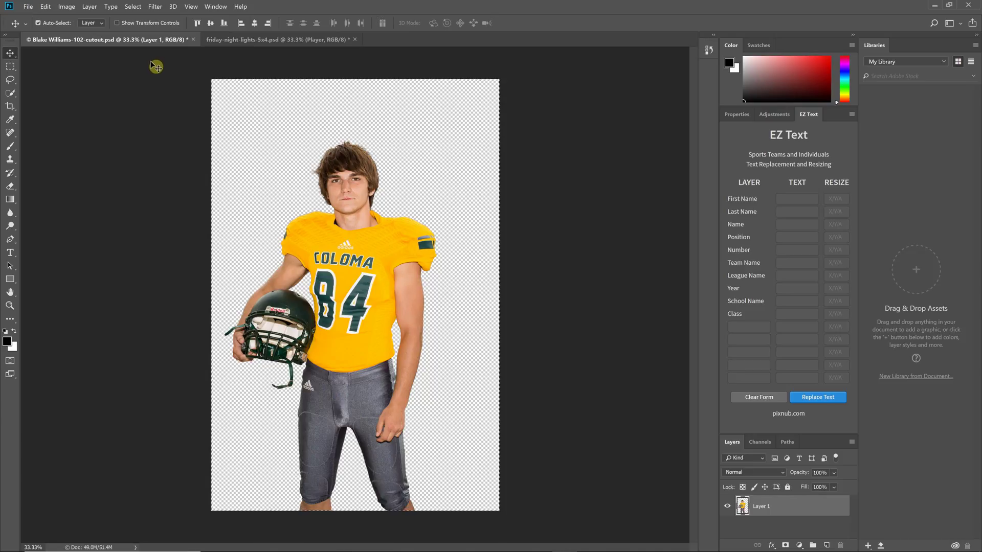
{"action": "left_click", "coordinate": [227, 45]}
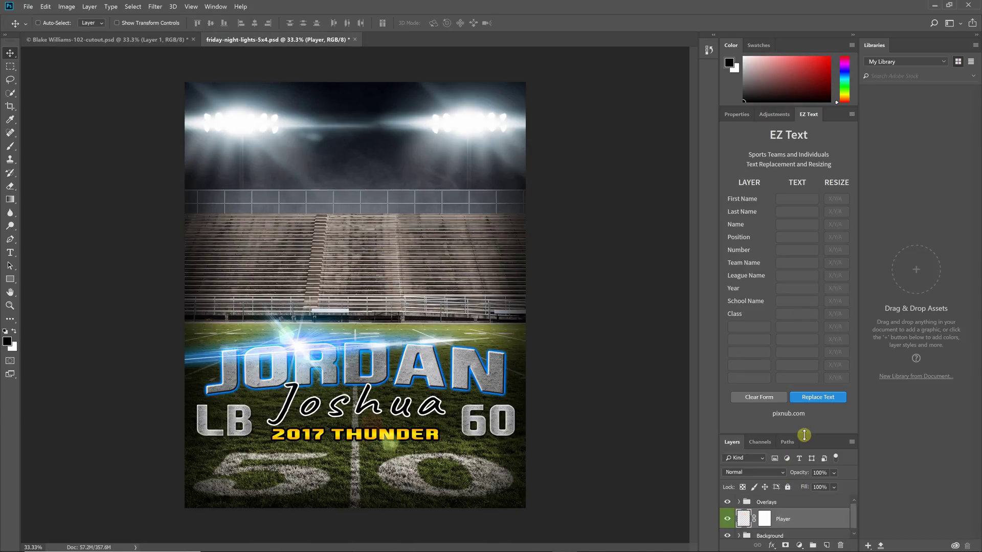
{"action": "left_click_drag", "start_coordinate": [804, 429], "coordinate": [804, 309]}
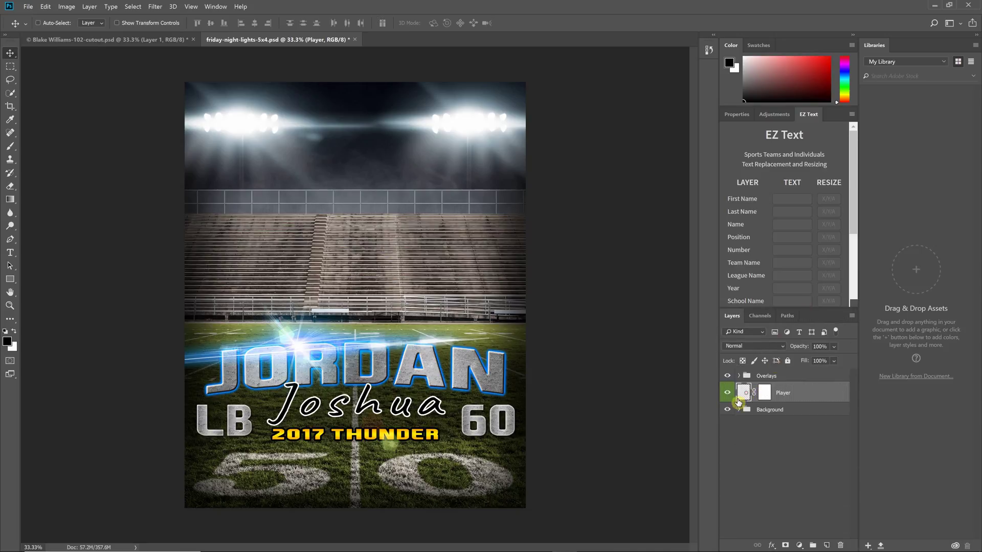
{"action": "key", "text": "ctrl+v"}
{"action": "left_click_drag", "start_coordinate": [378, 271], "coordinate": [365, 297]}
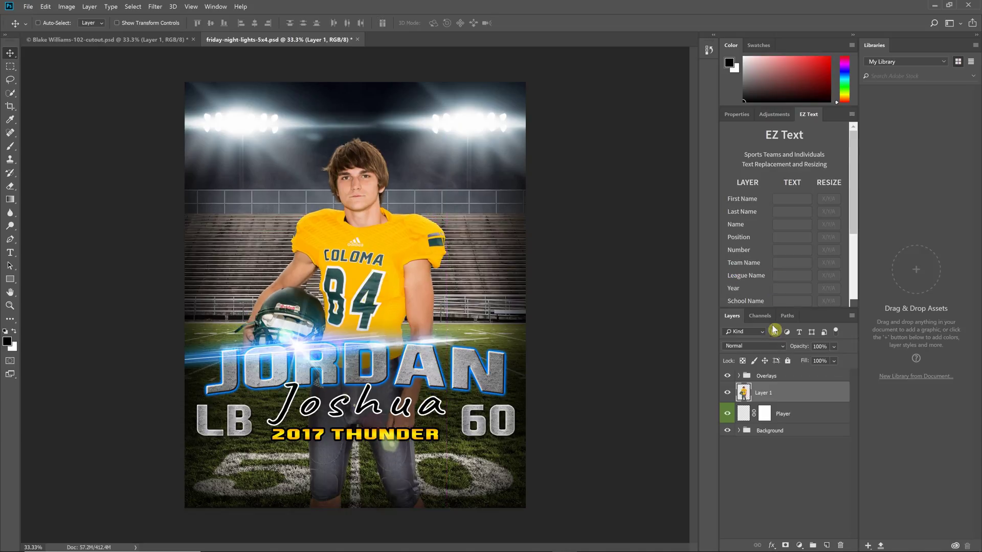
{"action": "left_click_drag", "start_coordinate": [777, 308], "coordinate": [769, 428]}
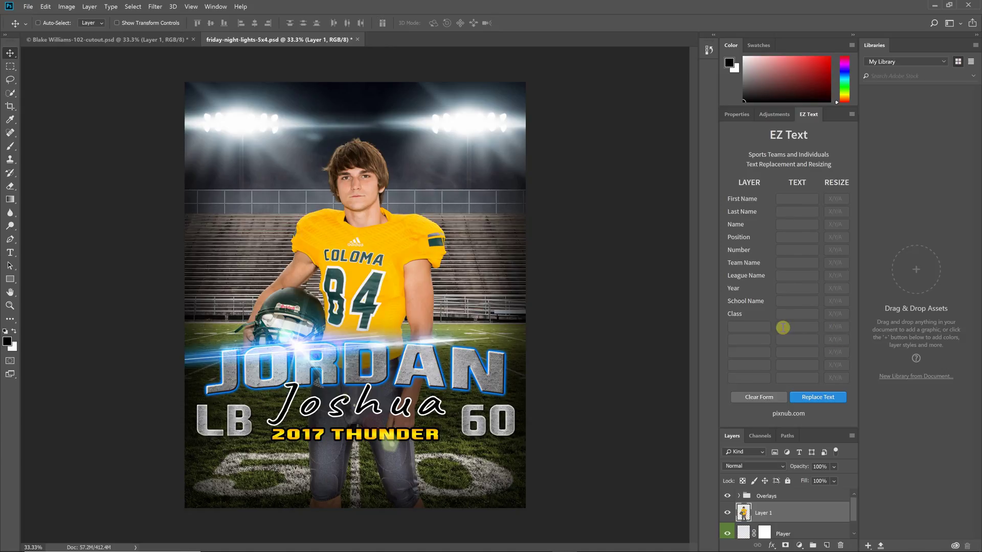
{"action": "left_click", "coordinate": [751, 324]}
{"action": "left_click", "coordinate": [747, 339]}
{"action": "left_click", "coordinate": [746, 352]}
{"action": "left_click", "coordinate": [745, 365]}
{"action": "left_click", "coordinate": [746, 377]}
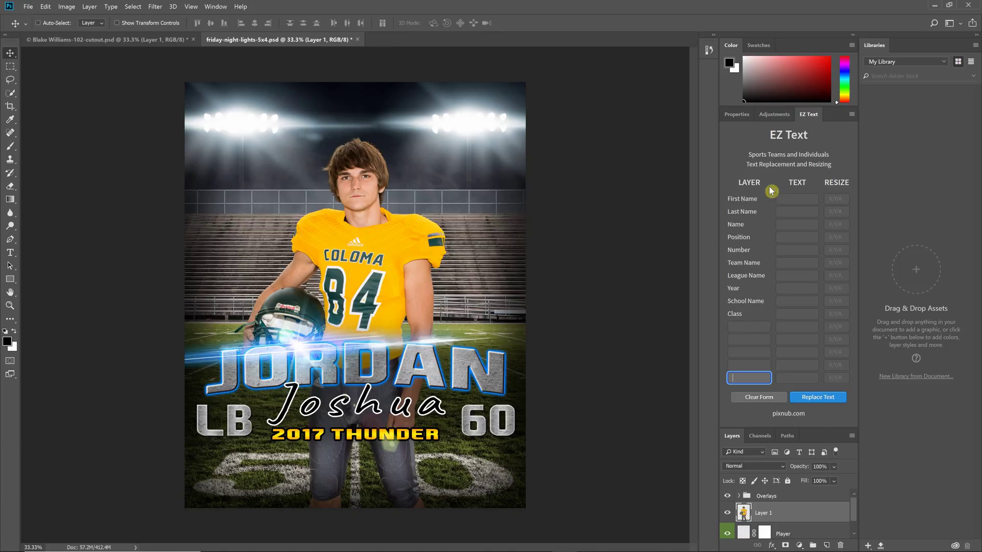
- Fill the EZ Text form with the player's first and last name, position WR, number 84 and team name 2018 COUGARS
{"action": "left_click", "coordinate": [799, 200]}
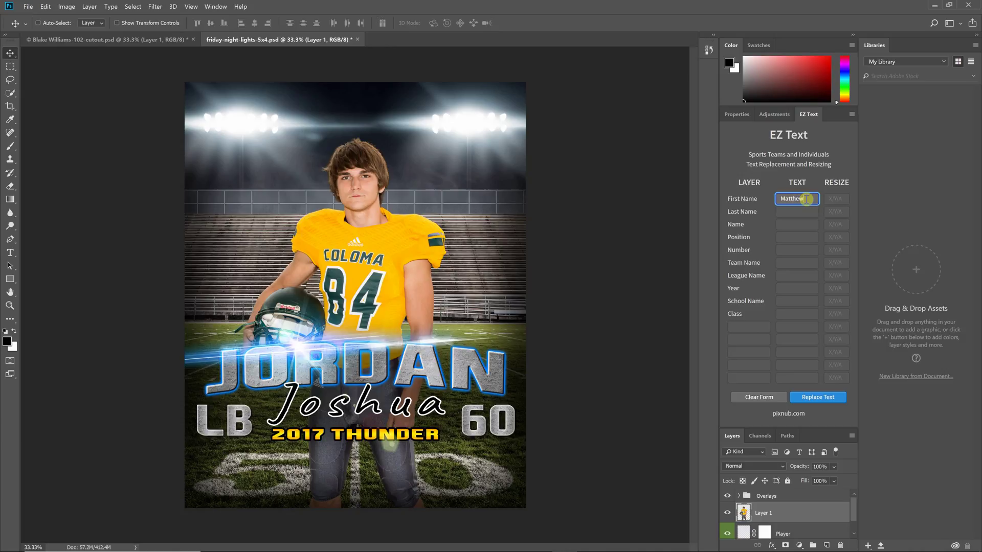
{"action": "left_click", "coordinate": [788, 211]}
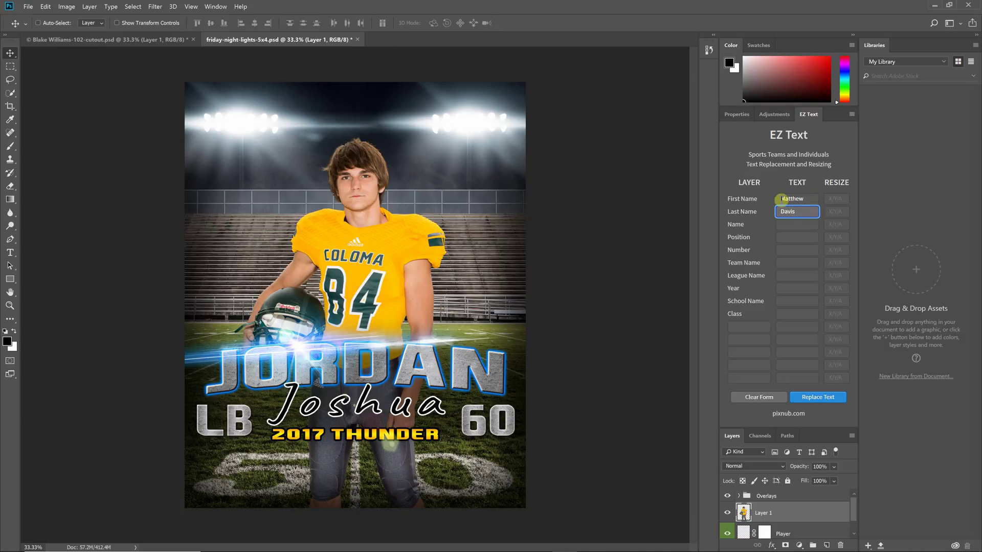
{"action": "left_click", "coordinate": [782, 238]}
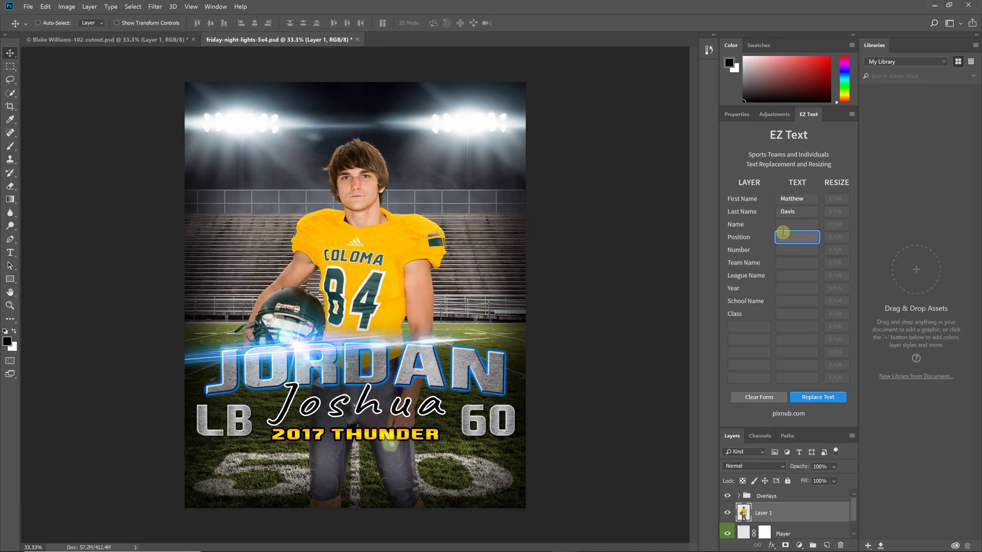
{"action": "left_click", "coordinate": [787, 251]}
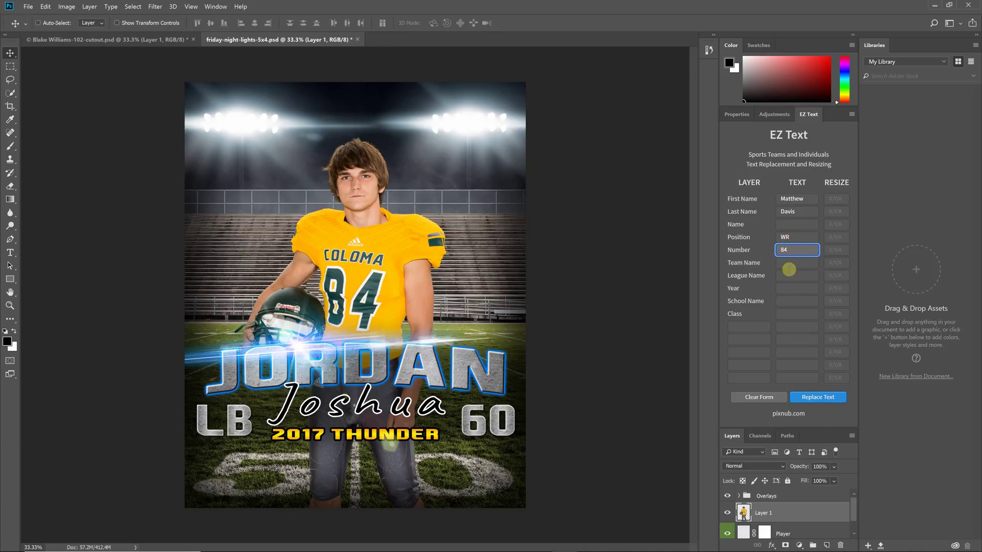
{"action": "left_click", "coordinate": [784, 263]}
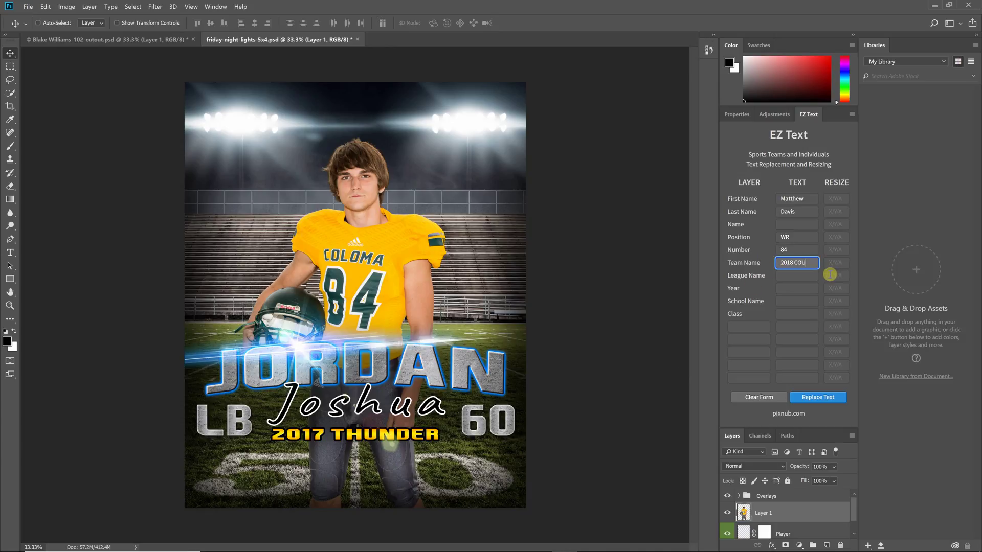
{"action": "left_click", "coordinate": [803, 275]}
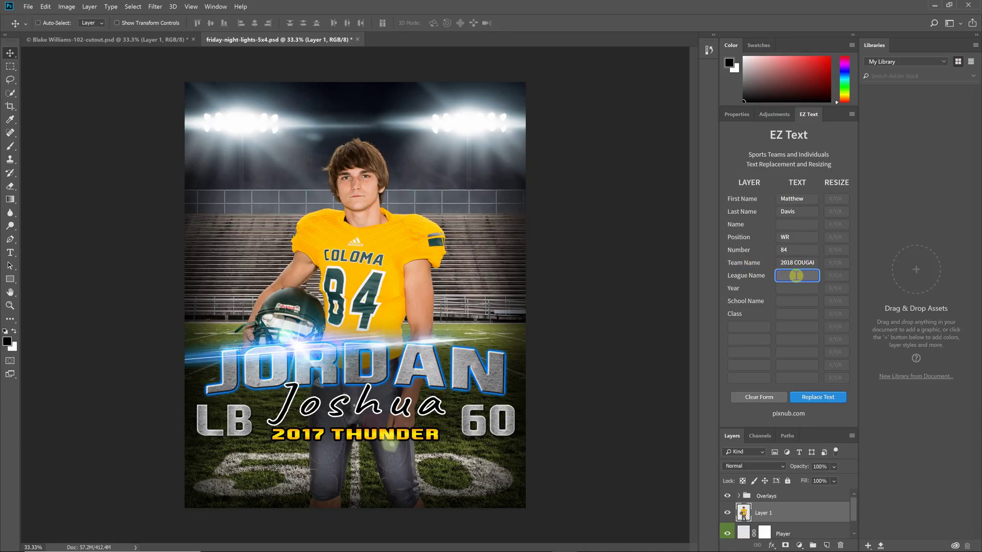
- Set the resize option to X for First Name, Last Name, Position and Team Name, leaving Number blank
{"action": "left_click", "coordinate": [834, 197]}
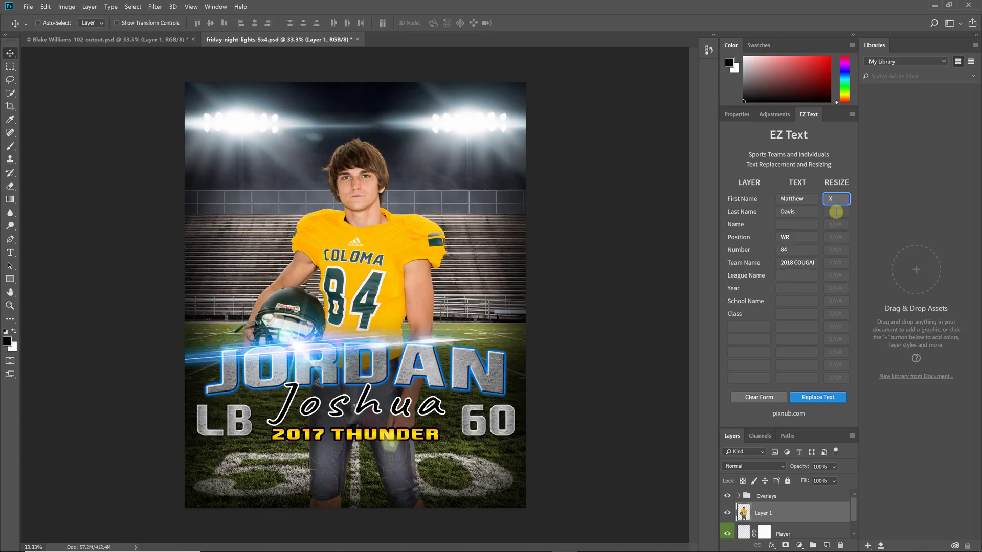
{"action": "left_click", "coordinate": [835, 211]}
{"action": "type", "text": "X"}
{"action": "left_click", "coordinate": [836, 238]}
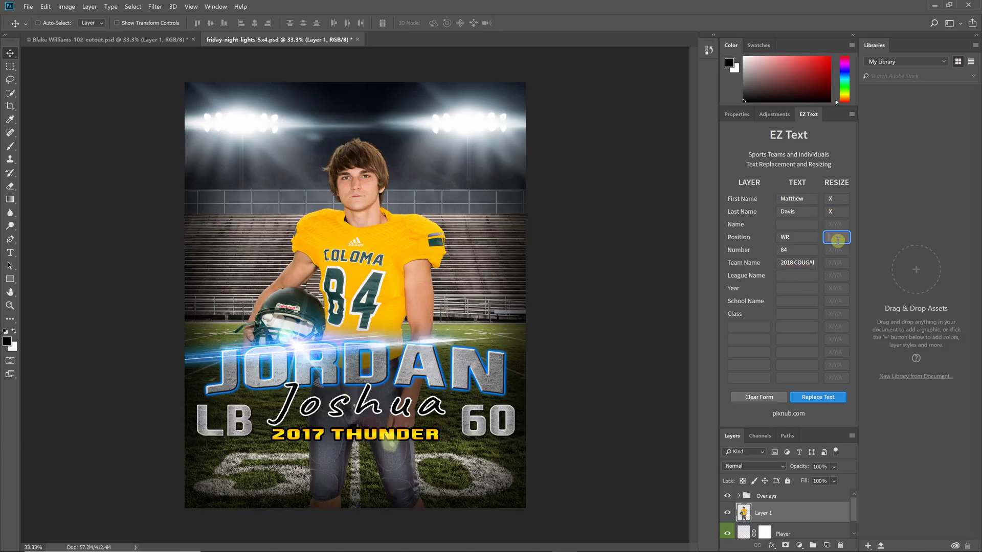
{"action": "left_click", "coordinate": [836, 261]}
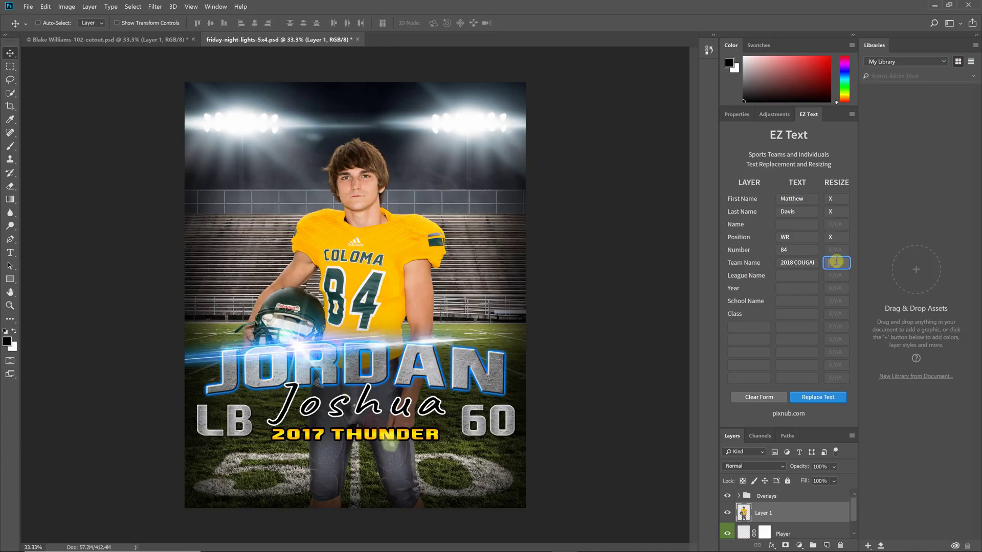
{"action": "left_click", "coordinate": [839, 251]}
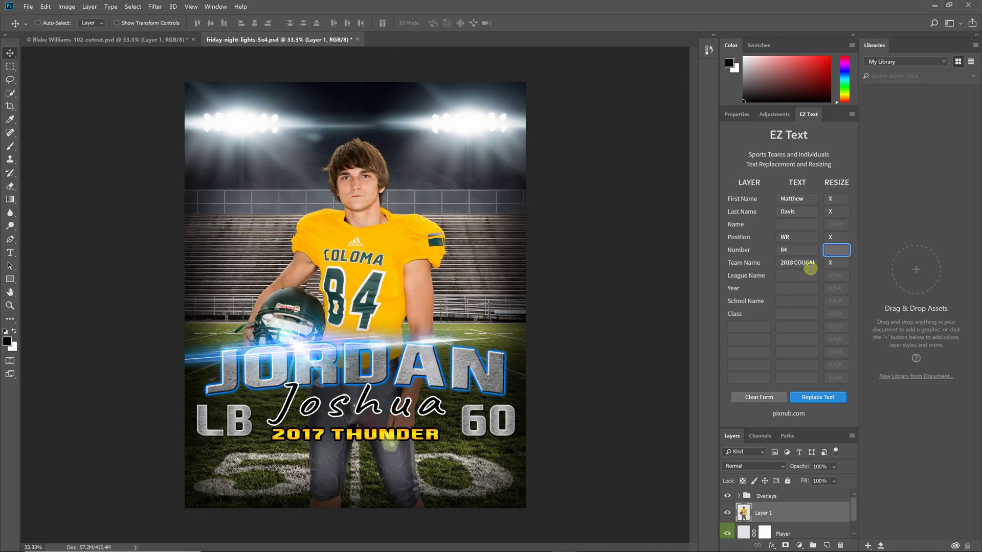
{"action": "left_click", "coordinate": [842, 224]}
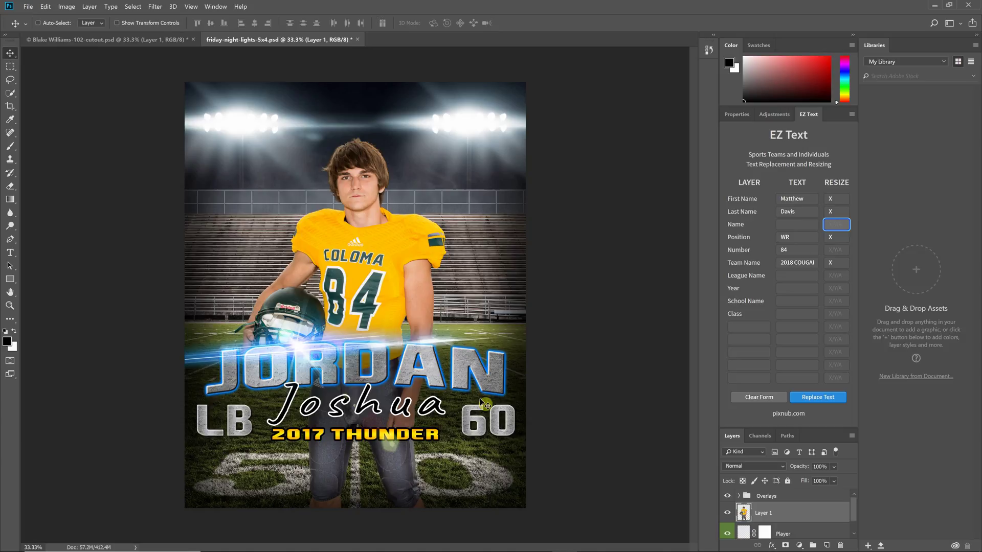
{"action": "left_click", "coordinate": [837, 250]}
{"action": "left_click", "coordinate": [839, 263]}
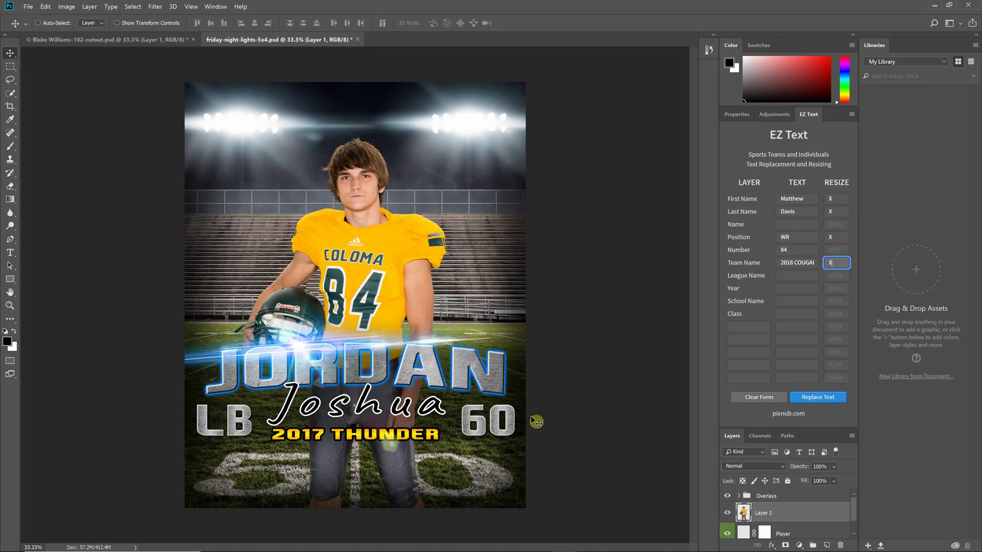
- Run the EZ Text replacement on the template and dismiss its completion message
{"action": "left_click", "coordinate": [814, 397]}
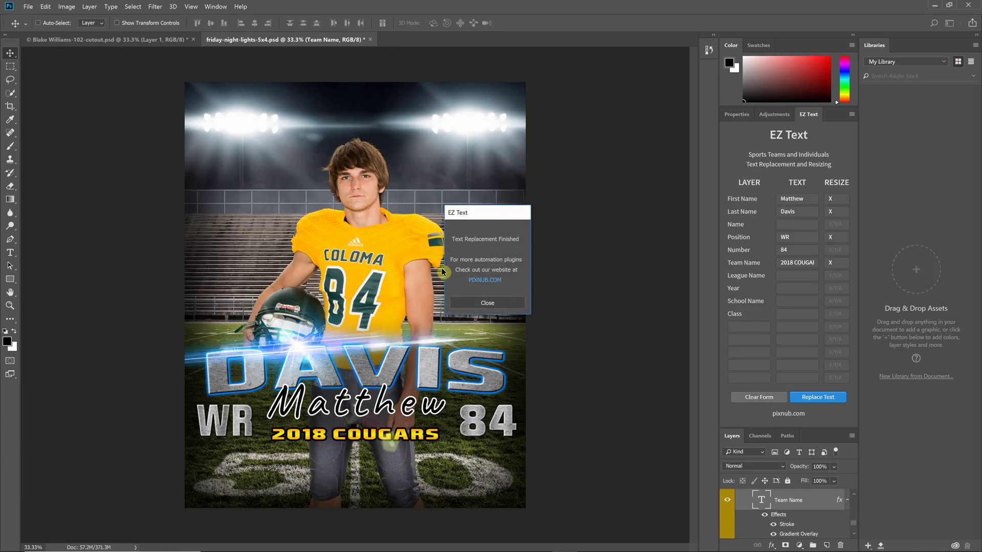
{"action": "left_click", "coordinate": [486, 302]}
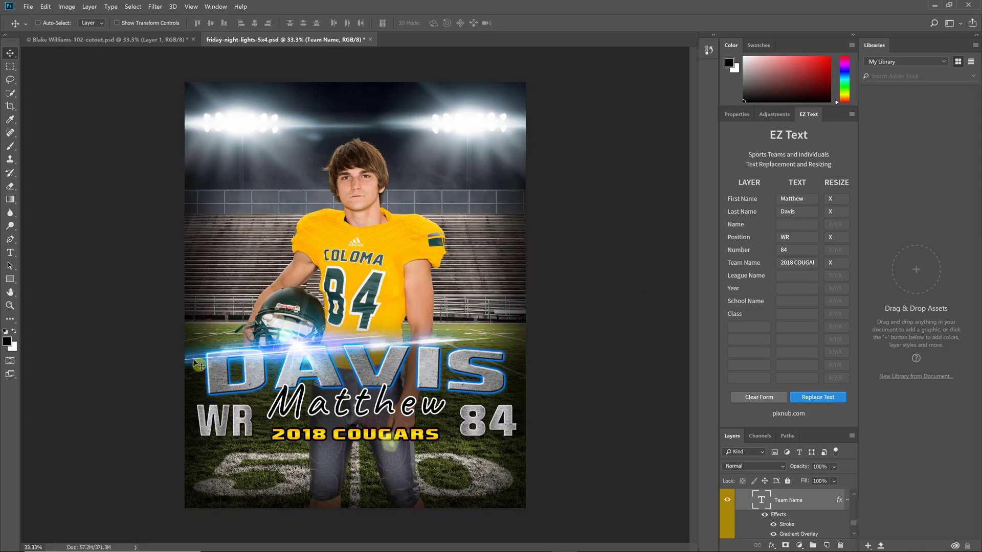
- Revert to the Move history state to compare the original text, and restore the EZ Text replacement
{"action": "left_click", "coordinate": [708, 50]}
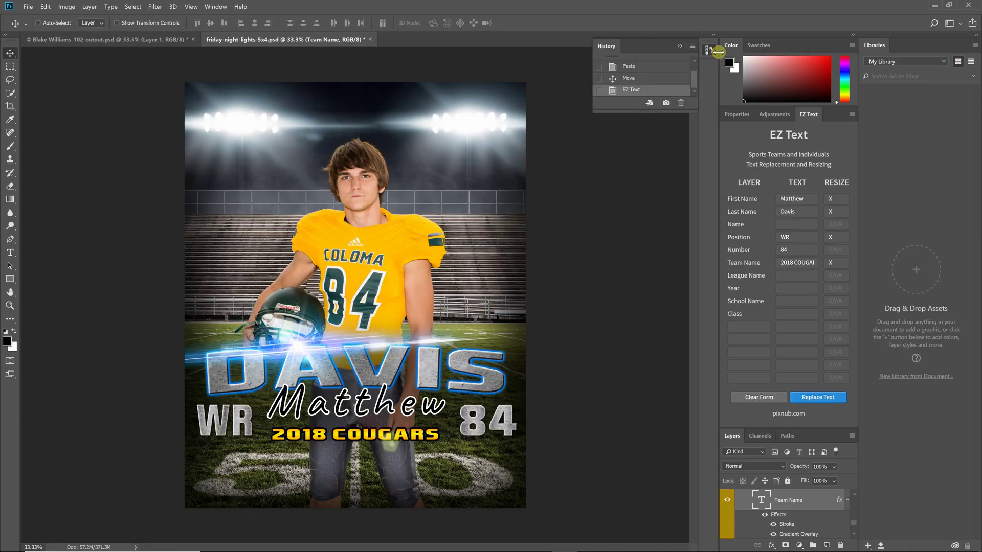
{"action": "left_click", "coordinate": [639, 80]}
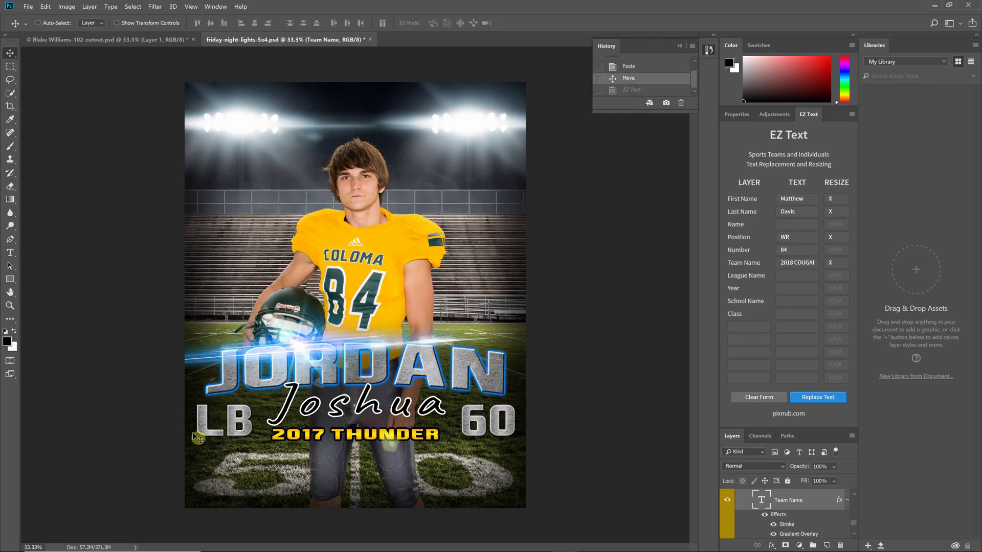
{"action": "key", "text": "ctrl+shift+z"}
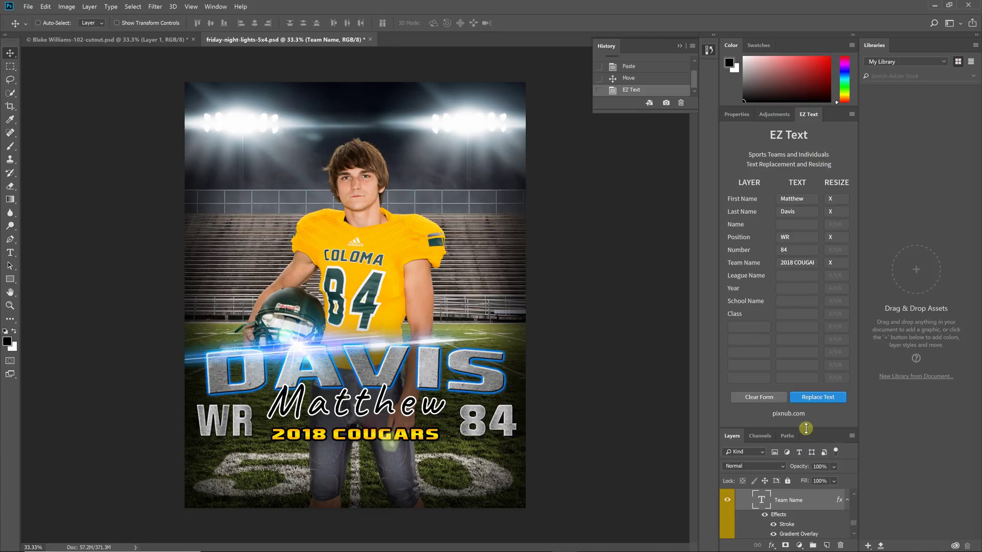
- Enlarge the layer list and examine the names of the template's text layers from Team Name up to Last Name Straight
{"action": "left_click_drag", "start_coordinate": [800, 429], "coordinate": [800, 218]}
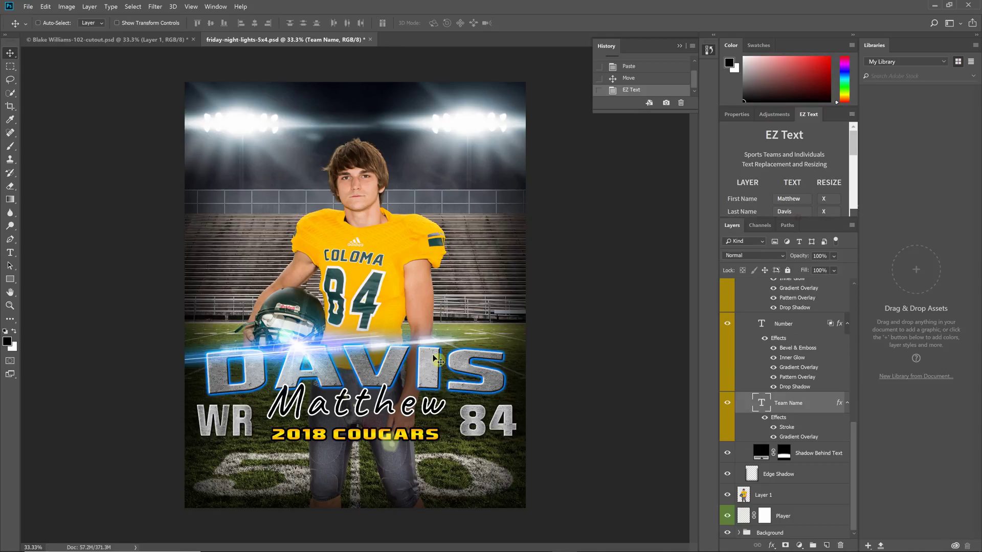
{"action": "scroll", "coordinate": [811, 413], "scroll_direction": "up", "scroll_amount": 5}
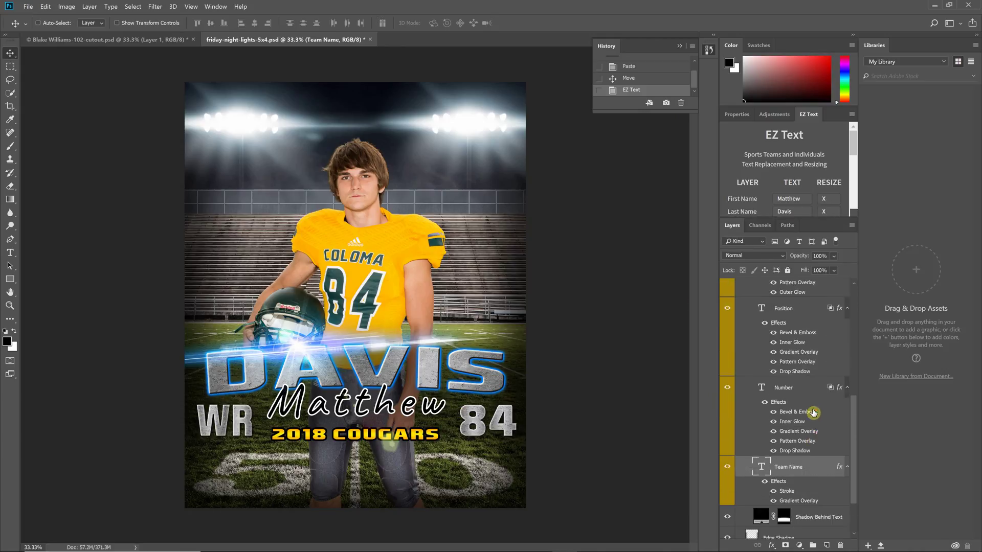
{"action": "scroll", "coordinate": [797, 412], "scroll_direction": "up", "scroll_amount": 1}
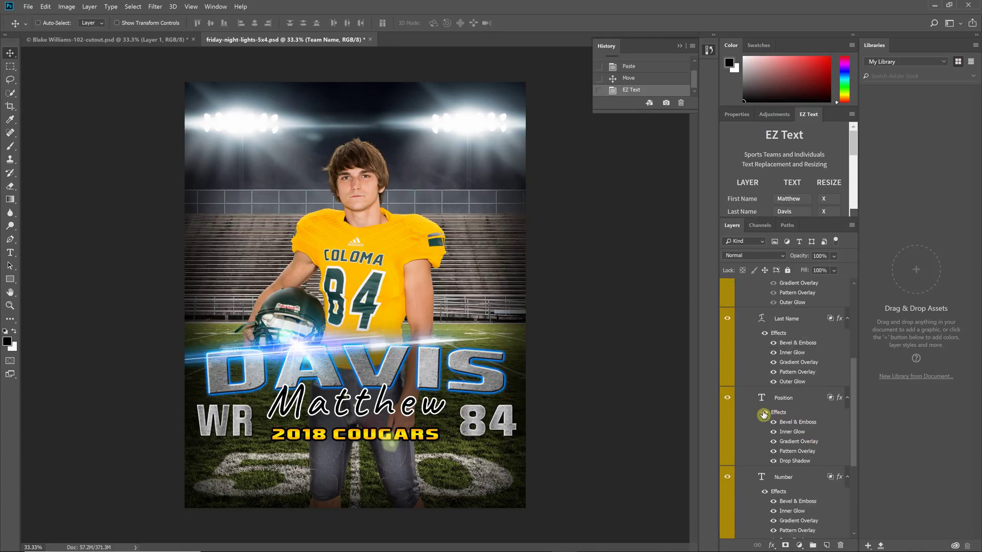
{"action": "scroll", "coordinate": [762, 404], "scroll_direction": "up", "scroll_amount": 3}
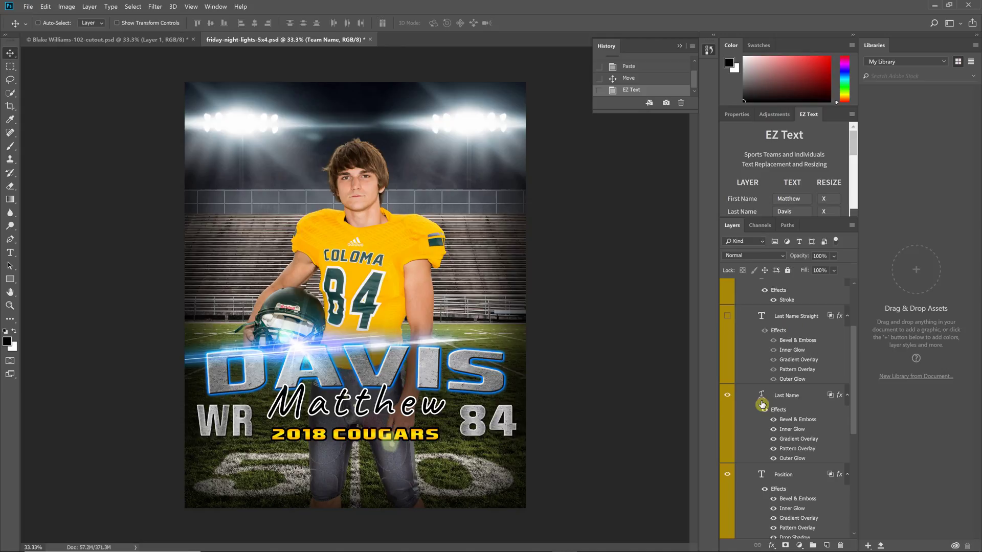
{"action": "scroll", "coordinate": [762, 404], "scroll_direction": "up", "scroll_amount": 3}
{"action": "scroll", "coordinate": [762, 404], "scroll_direction": "down", "scroll_amount": 7}
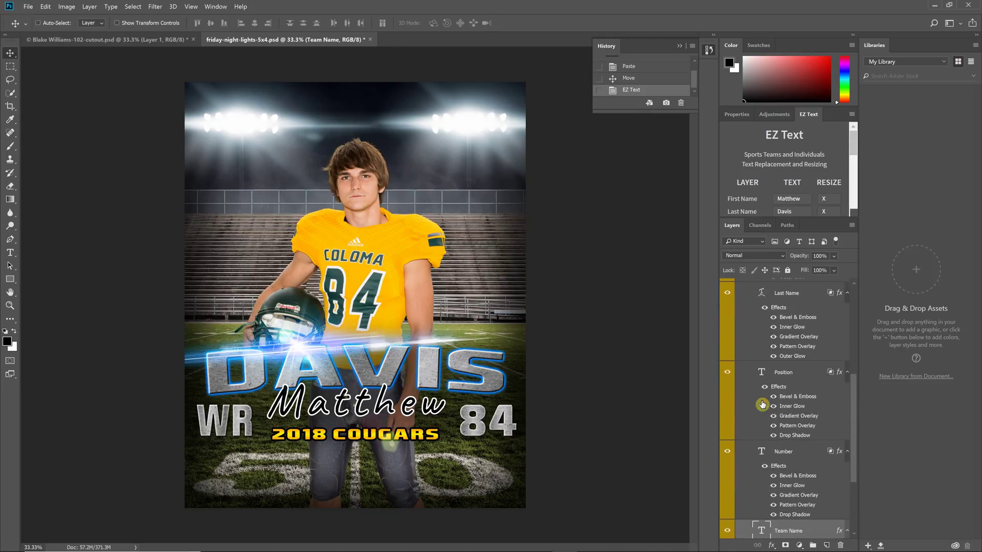
- Open the Position layer's text for editing to inspect its text type, and cancel without changes
{"action": "double_click", "coordinate": [762, 361]}
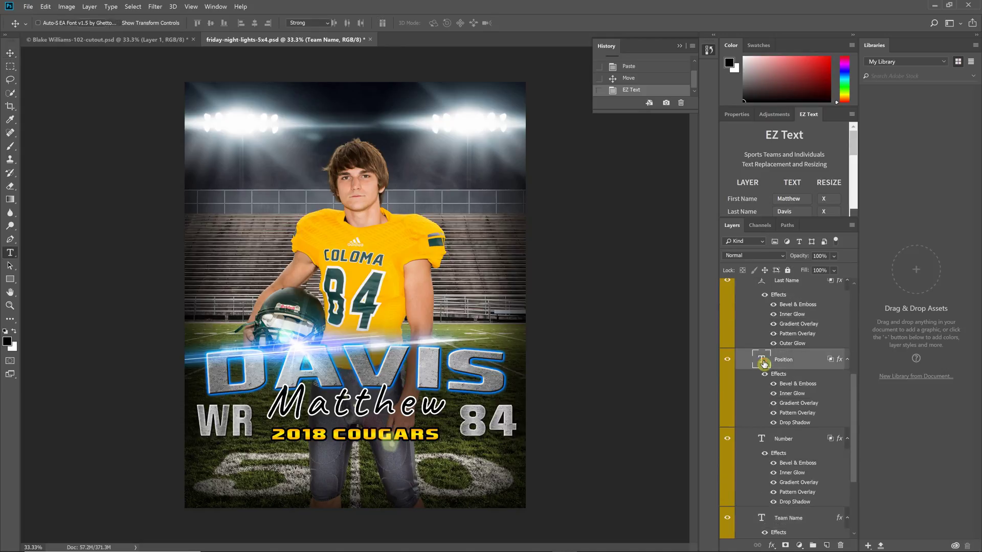
{"action": "left_click", "coordinate": [232, 423]}
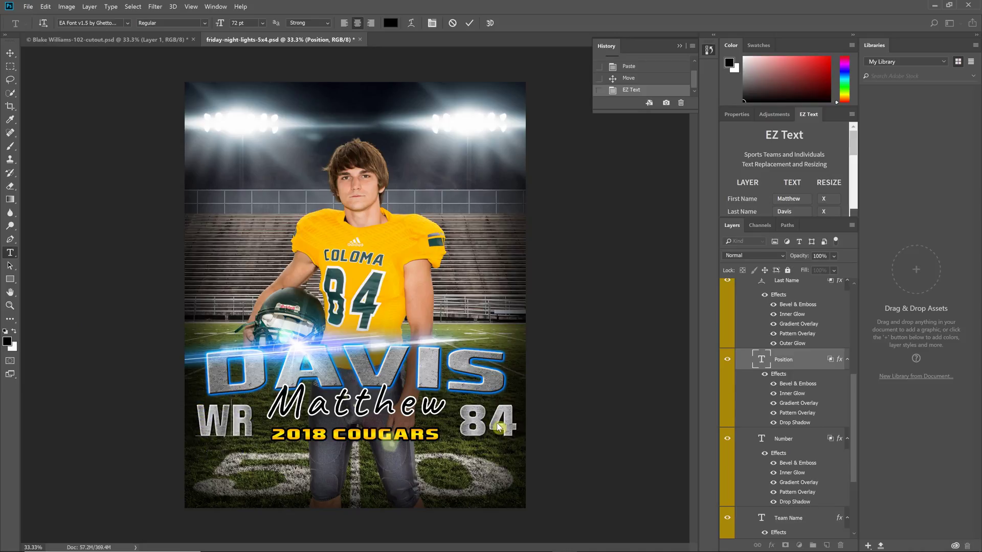
{"action": "left_click", "coordinate": [453, 23]}
{"action": "key", "text": "v"}
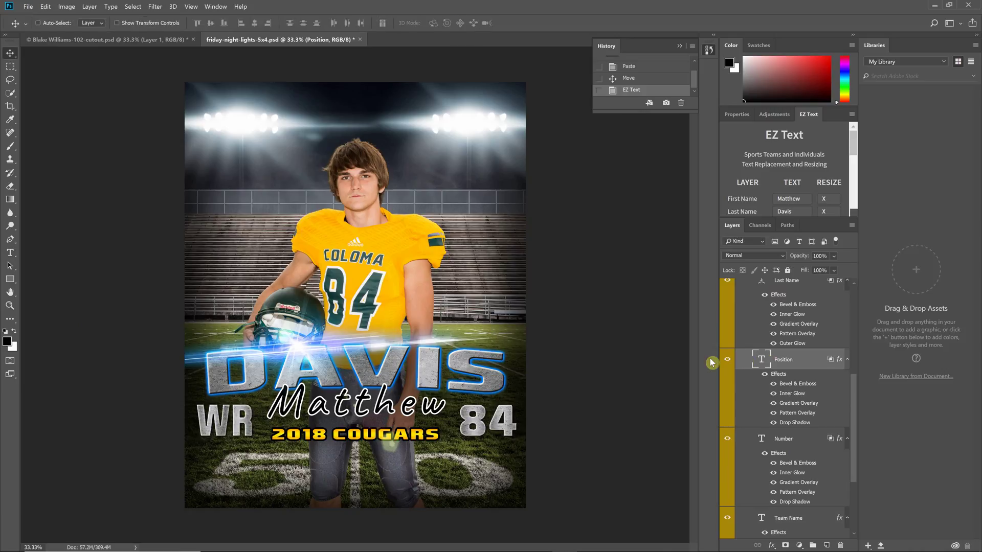
- Convert the Position layer to paragraph text and try widening its text box on both sides, cancelling the box edit
{"action": "right_click", "coordinate": [821, 363]}
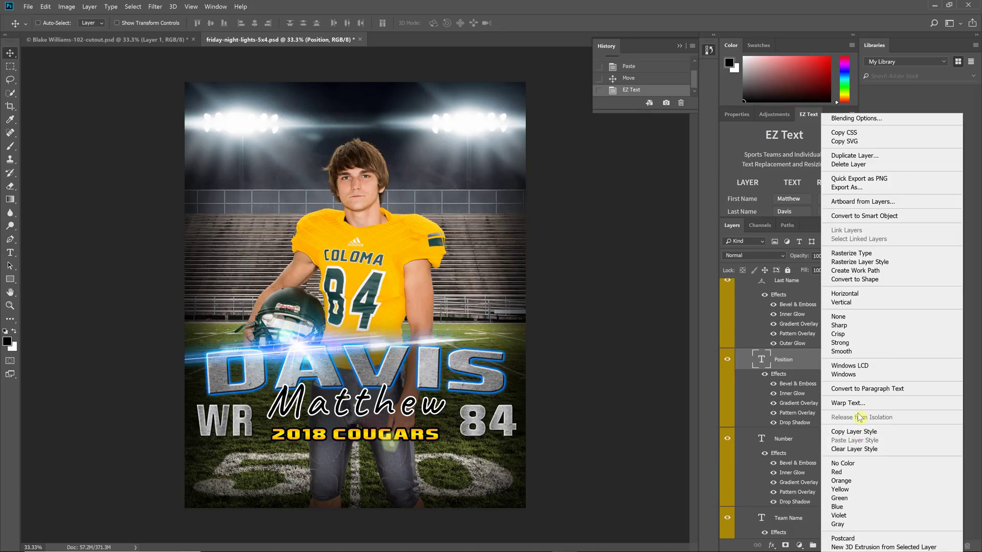
{"action": "left_click", "coordinate": [881, 392]}
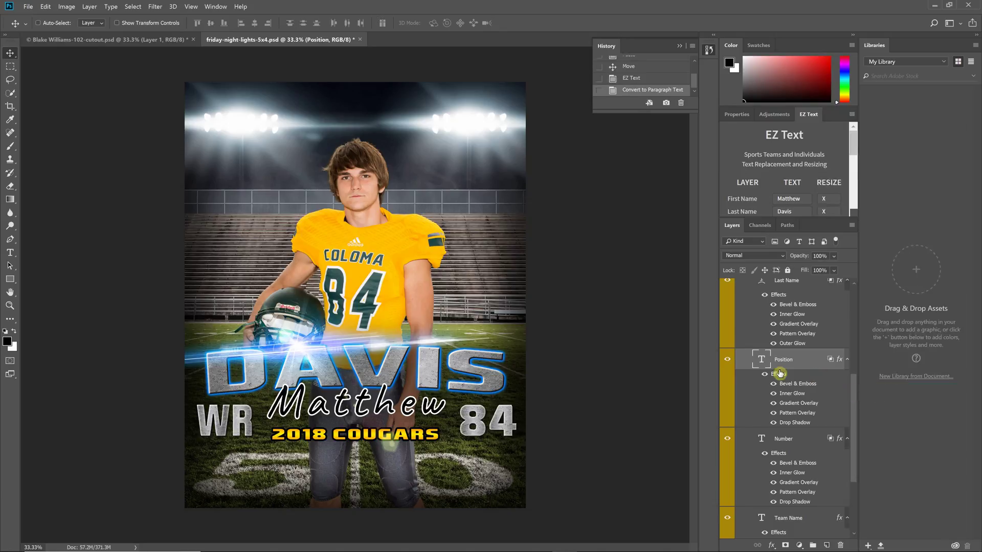
{"action": "double_click", "coordinate": [758, 361]}
{"action": "left_click_drag", "start_coordinate": [254, 423], "coordinate": [416, 424]}
{"action": "left_click_drag", "start_coordinate": [195, 423], "coordinate": [189, 424]}
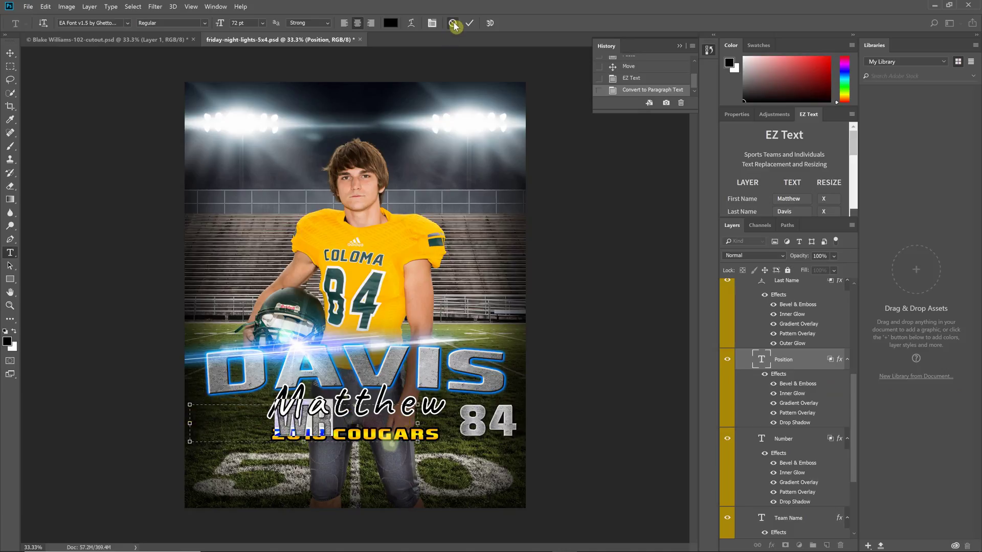
{"action": "left_click", "coordinate": [453, 24]}
- Convert the Position layer back to point text and check its text alignment, leaving the edit without changes
{"action": "right_click", "coordinate": [819, 360]}
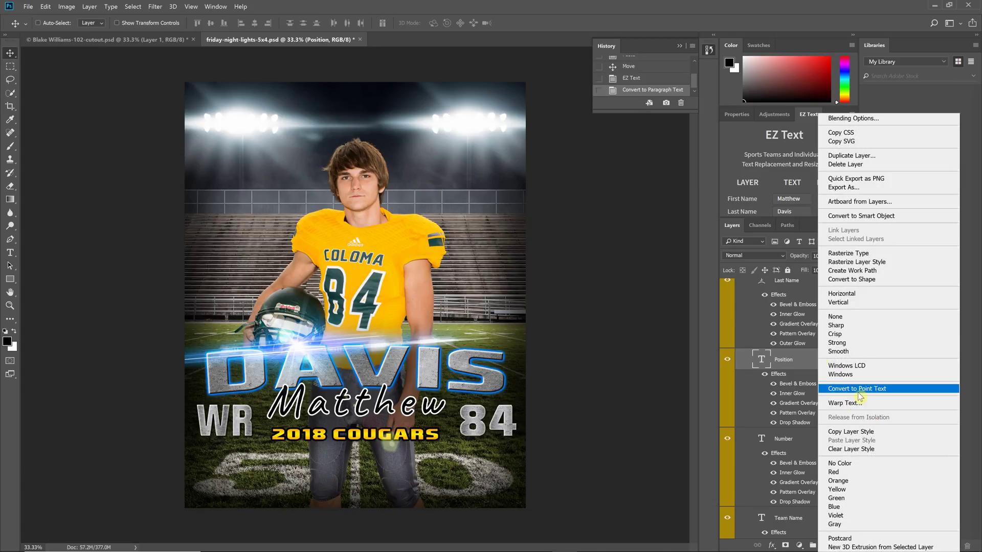
{"action": "left_click", "coordinate": [860, 390]}
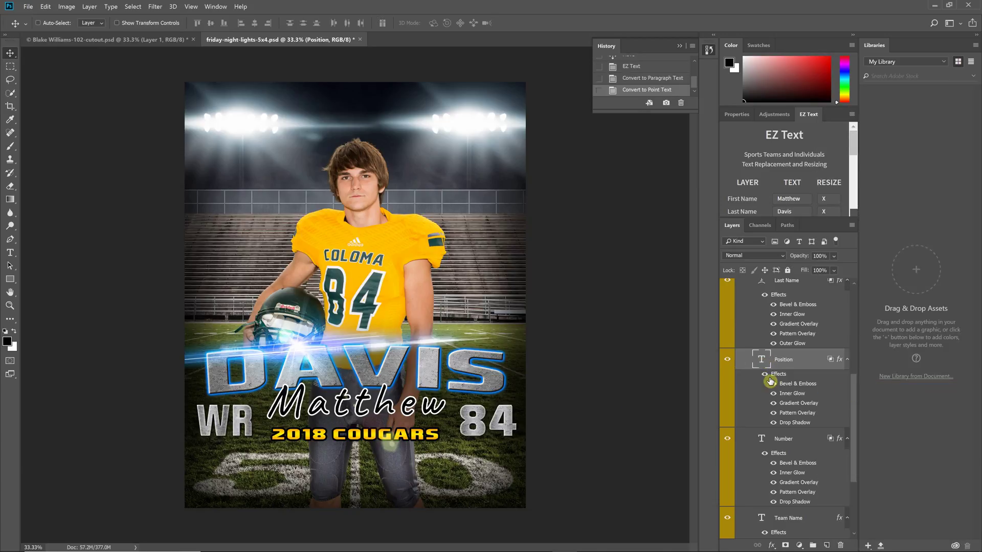
{"action": "double_click", "coordinate": [762, 361]}
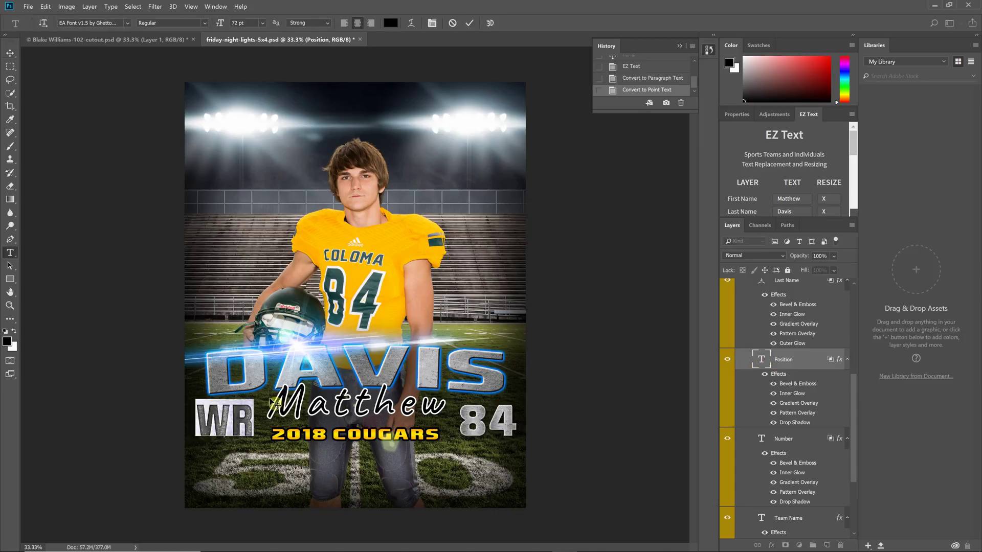
{"action": "left_click", "coordinate": [248, 423]}
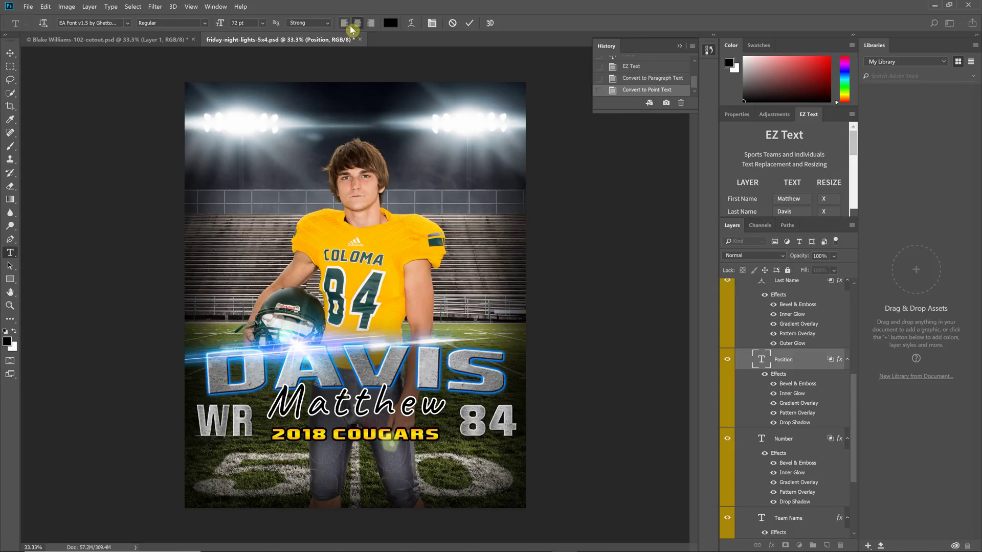
{"action": "left_click", "coordinate": [453, 24]}
{"action": "key", "text": "v"}
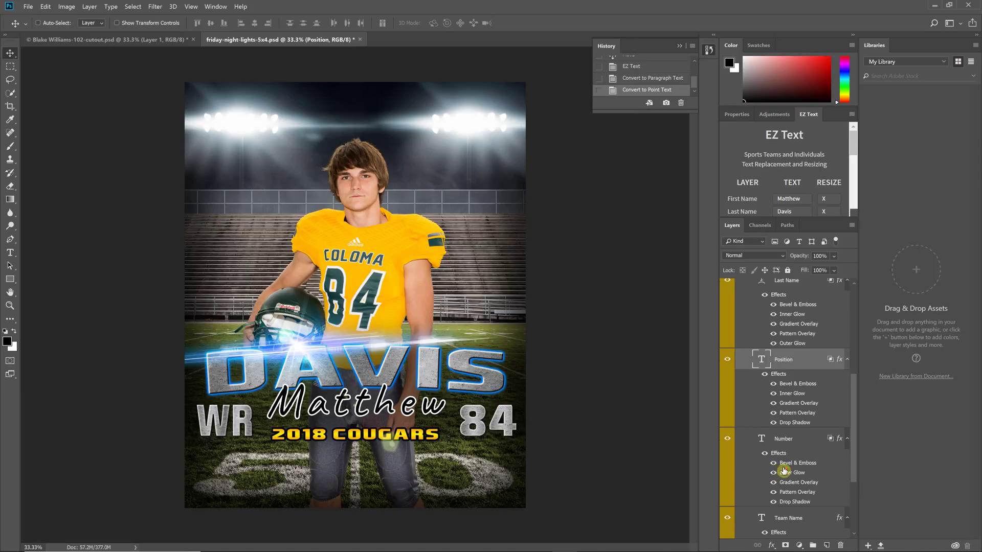
- Left-align the First Name text, move it back to the centre beneath the last name, and reopen it to check the alignment
{"action": "scroll", "coordinate": [783, 470], "scroll_direction": "up", "scroll_amount": 2}
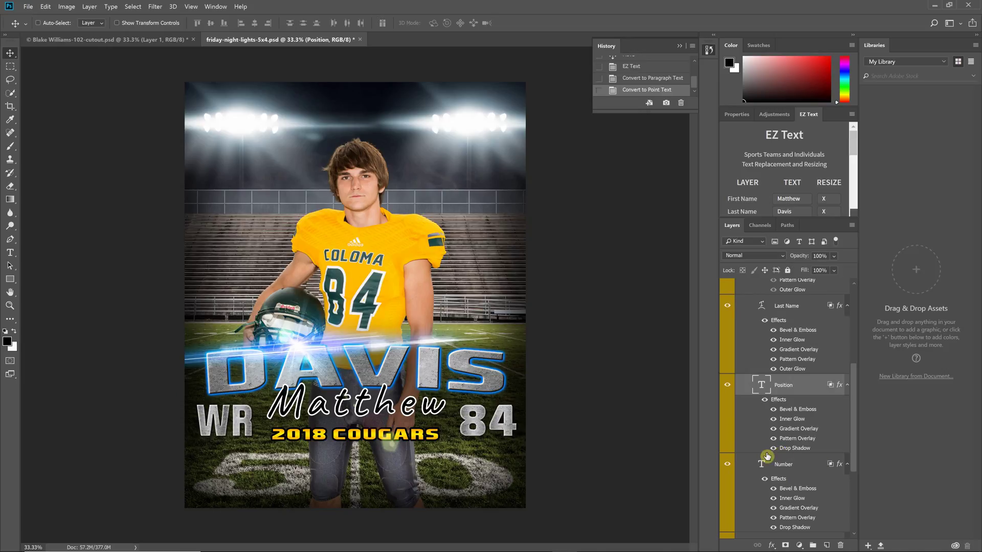
{"action": "scroll", "coordinate": [765, 460], "scroll_direction": "up", "scroll_amount": 3}
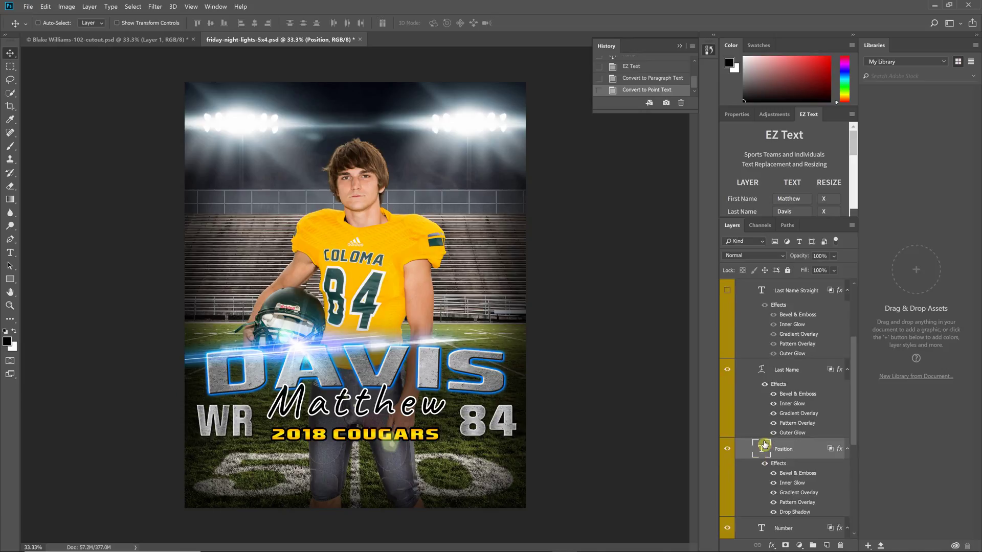
{"action": "scroll", "coordinate": [769, 440], "scroll_direction": "up", "scroll_amount": 3}
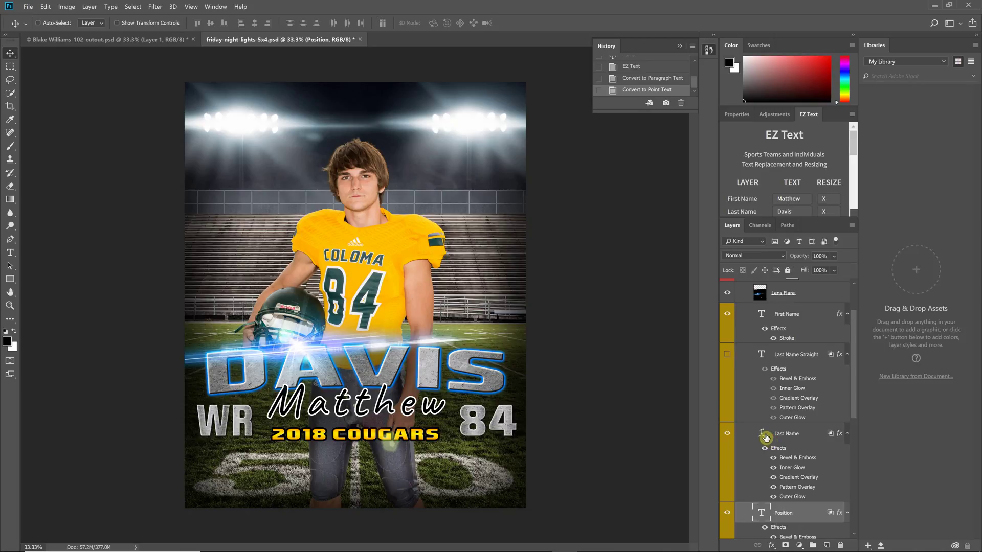
{"action": "scroll", "coordinate": [765, 437], "scroll_direction": "up", "scroll_amount": 3}
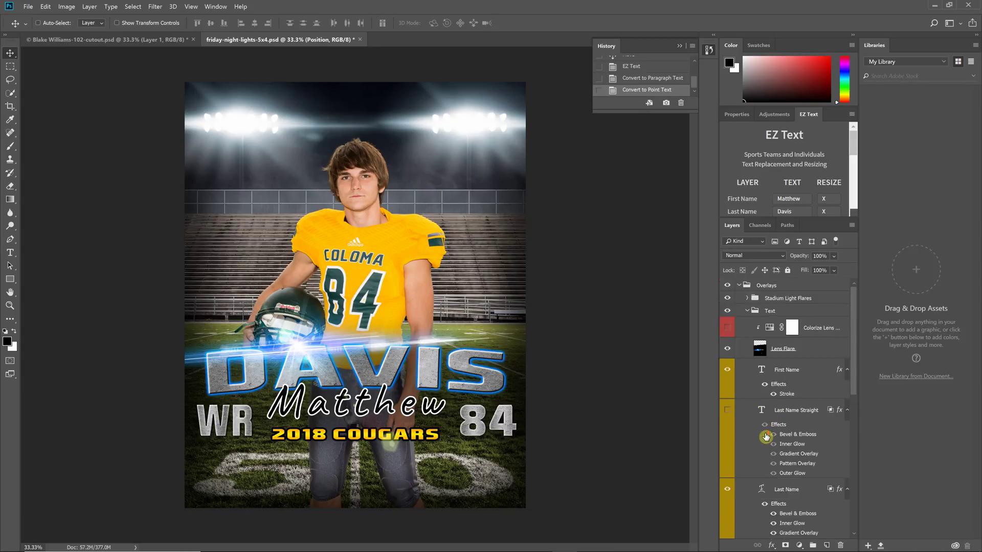
{"action": "double_click", "coordinate": [760, 370]}
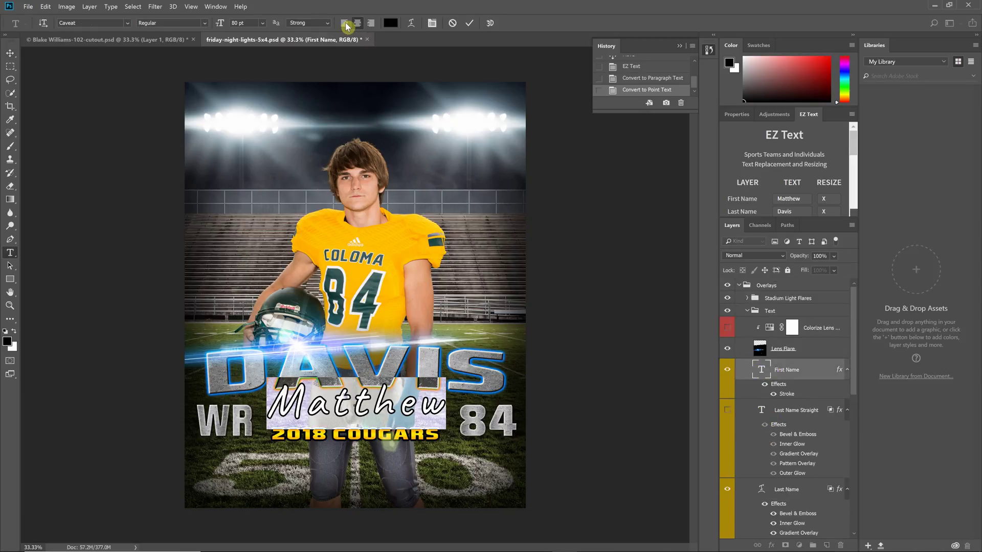
{"action": "left_click", "coordinate": [345, 23]}
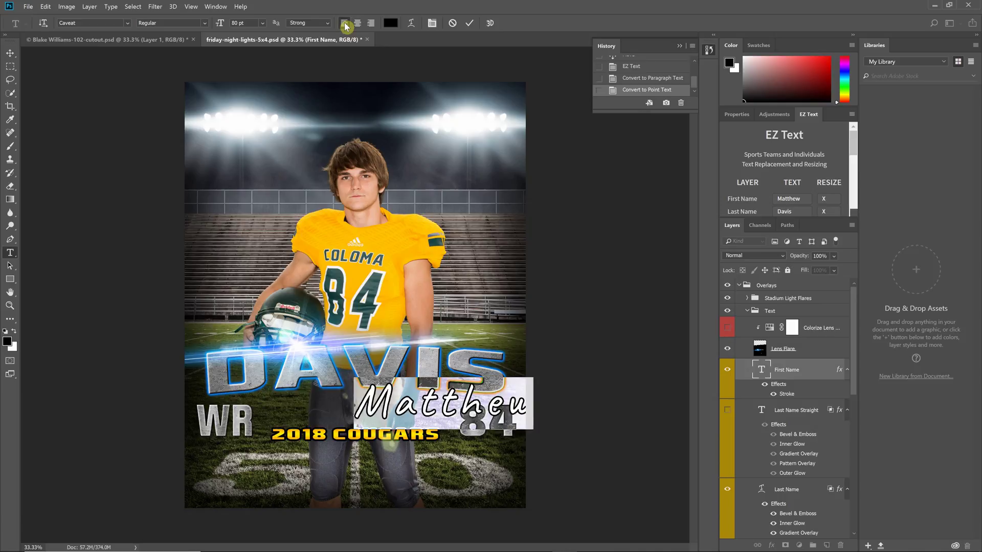
{"action": "key", "text": "ctrl+Return"}
{"action": "key", "text": "v"}
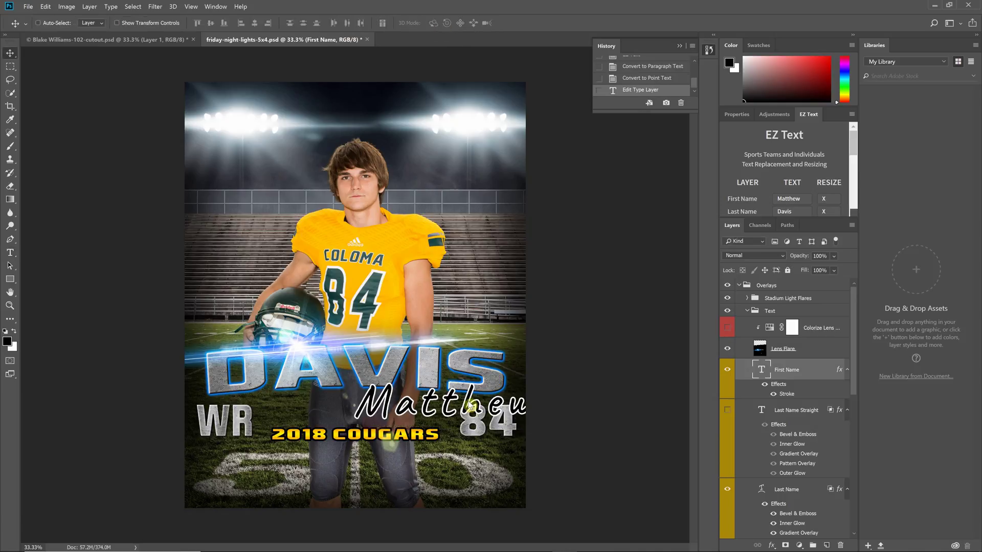
{"action": "left_click_drag", "start_coordinate": [483, 410], "coordinate": [390, 407]}
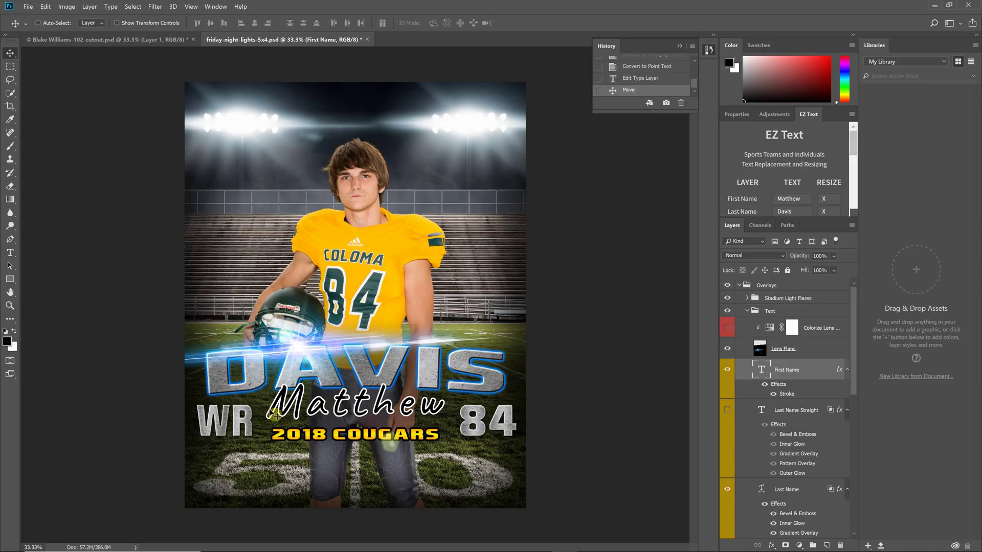
{"action": "double_click", "coordinate": [766, 373]}
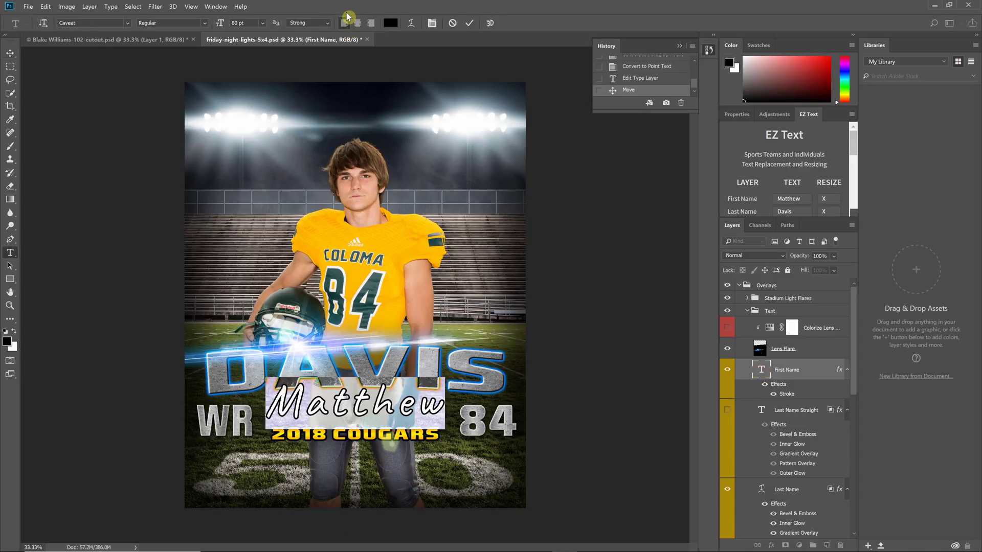
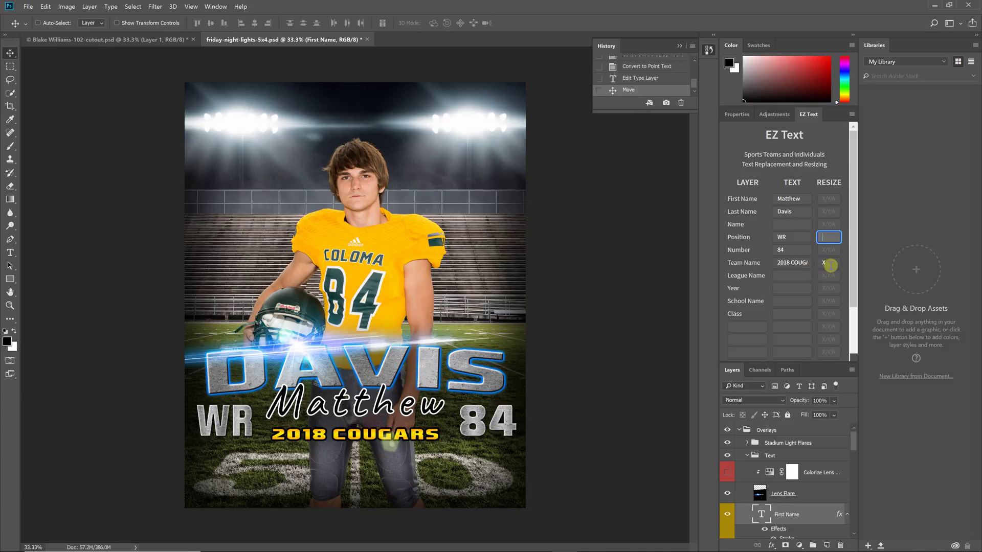
- Clear the Team Name resize option and the EZ Text entries for Team Name, Number, Position and Last Name
{"action": "left_click", "coordinate": [824, 262]}
{"action": "triple_click", "coordinate": [779, 262]}
{"action": "key", "text": "Delete"}
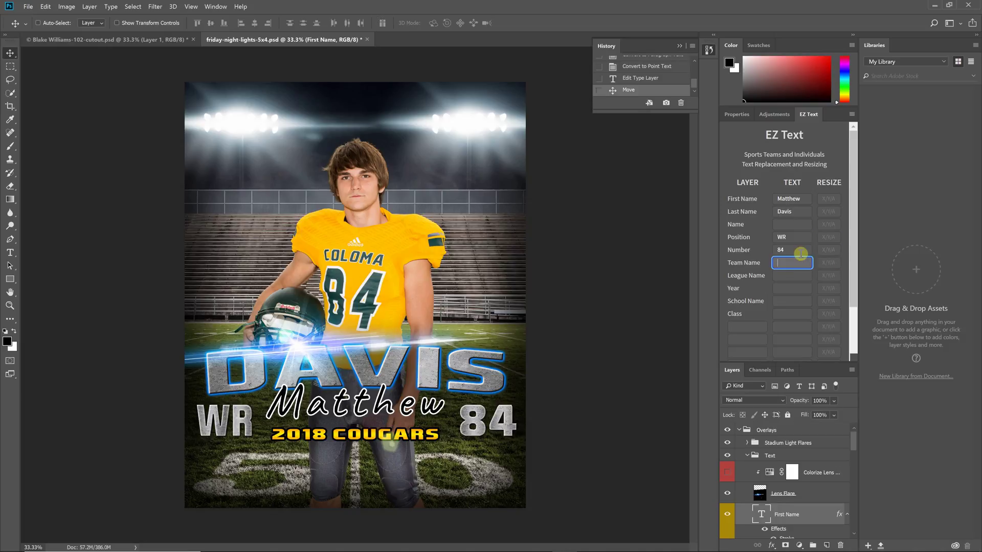
{"action": "triple_click", "coordinate": [782, 250]}
{"action": "key", "text": "Delete"}
{"action": "left_click", "coordinate": [780, 237]}
{"action": "key", "text": "Delete"}
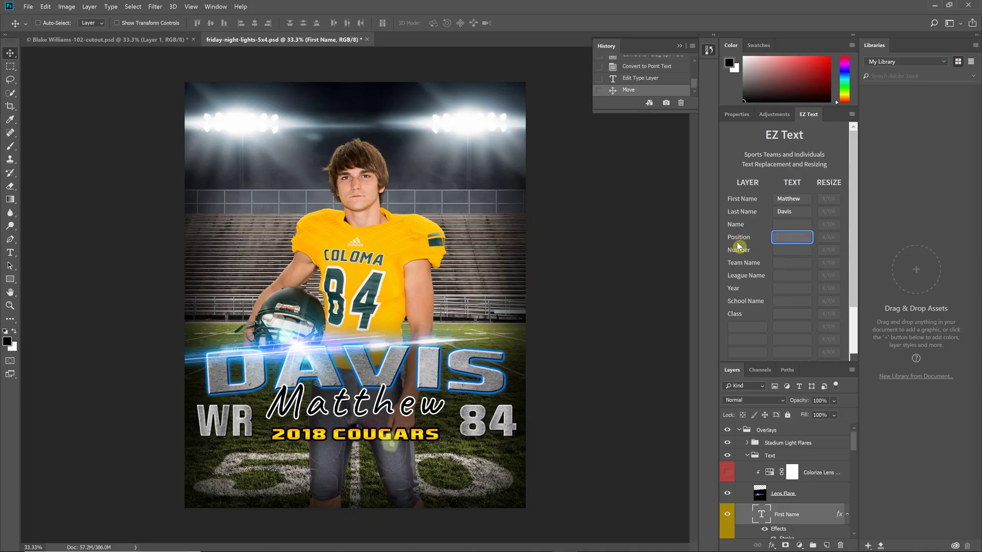
{"action": "triple_click", "coordinate": [795, 212]}
{"action": "key", "text": "Delete"}
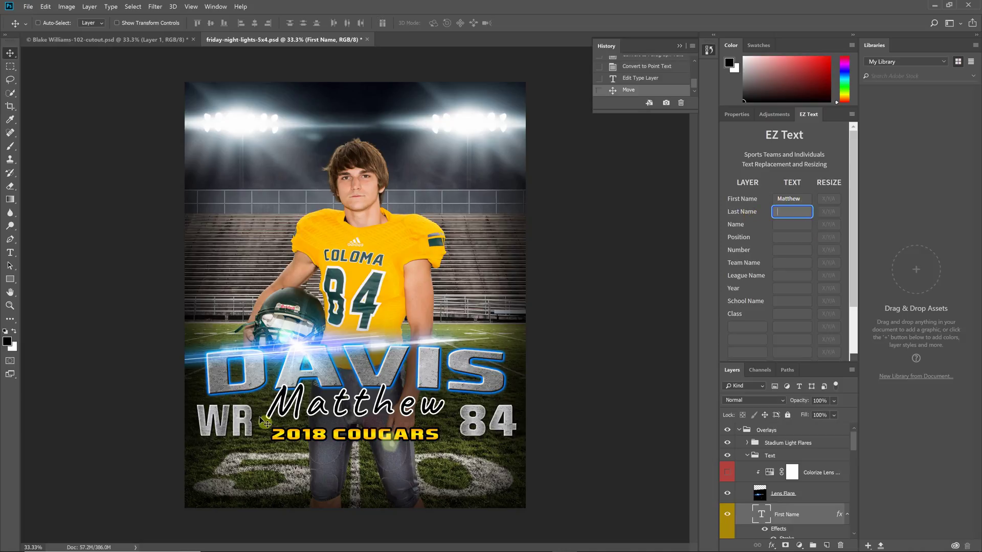
- Replace the First Name entry in the EZ Text form with a shorter first name, leaving its resize option blank
{"action": "left_click", "coordinate": [786, 198]}
{"action": "left_click_drag", "start_coordinate": [786, 197], "coordinate": [728, 204]}
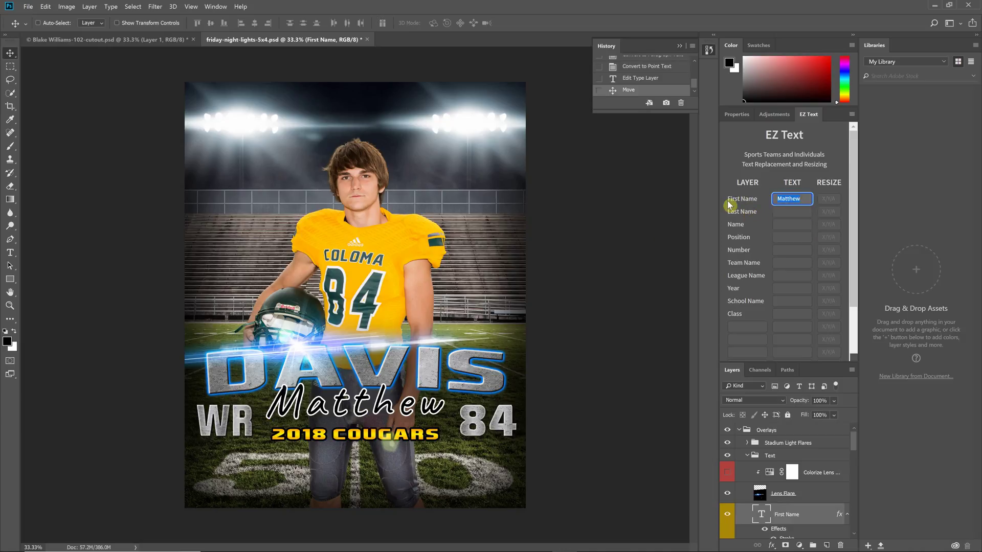
{"action": "type", "text": "John"}
{"action": "left_click", "coordinate": [827, 198]}
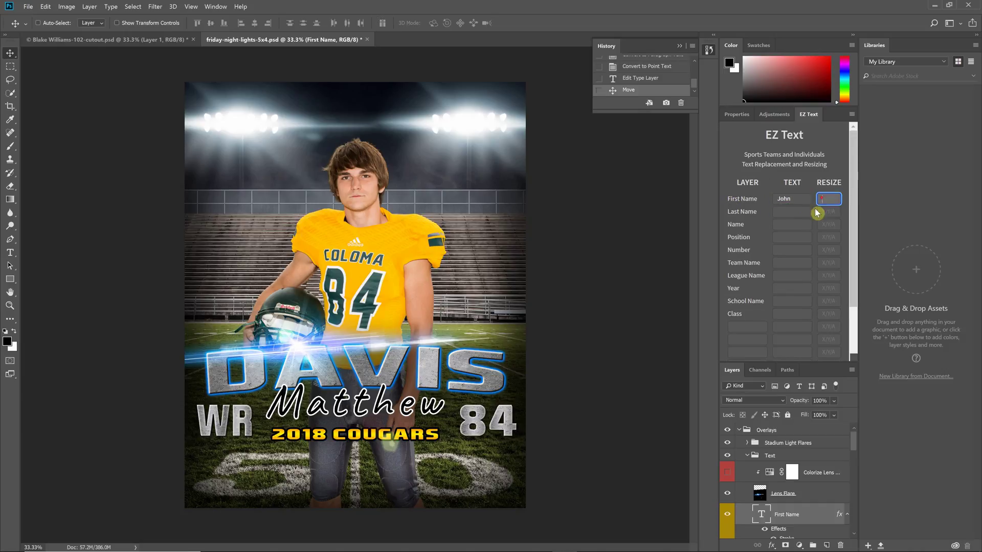
- Run the EZ Text replacement, dismiss its completion message, and revert to the preceding Move history state
{"action": "scroll", "coordinate": [808, 309], "scroll_direction": "down", "scroll_amount": 2}
{"action": "left_click", "coordinate": [812, 335]}
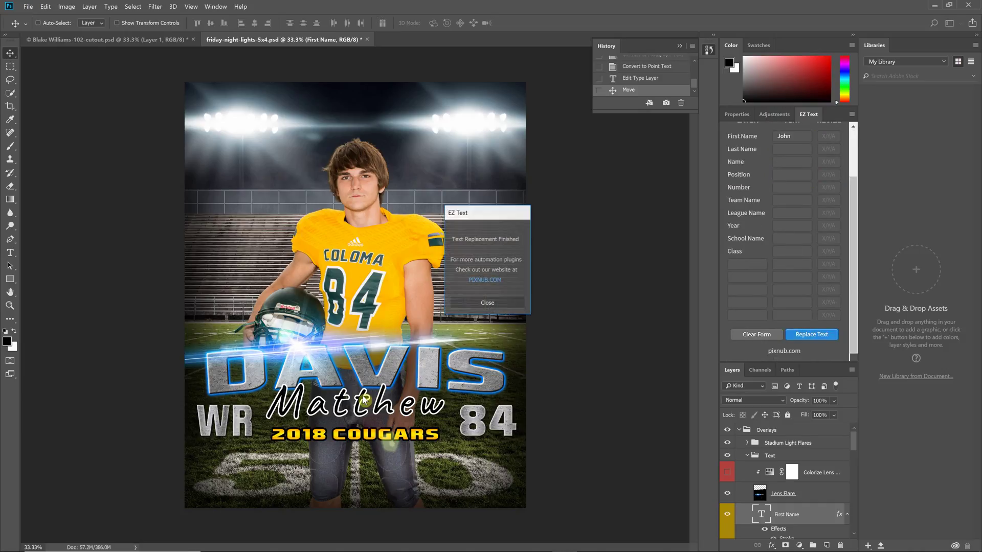
{"action": "left_click", "coordinate": [475, 303]}
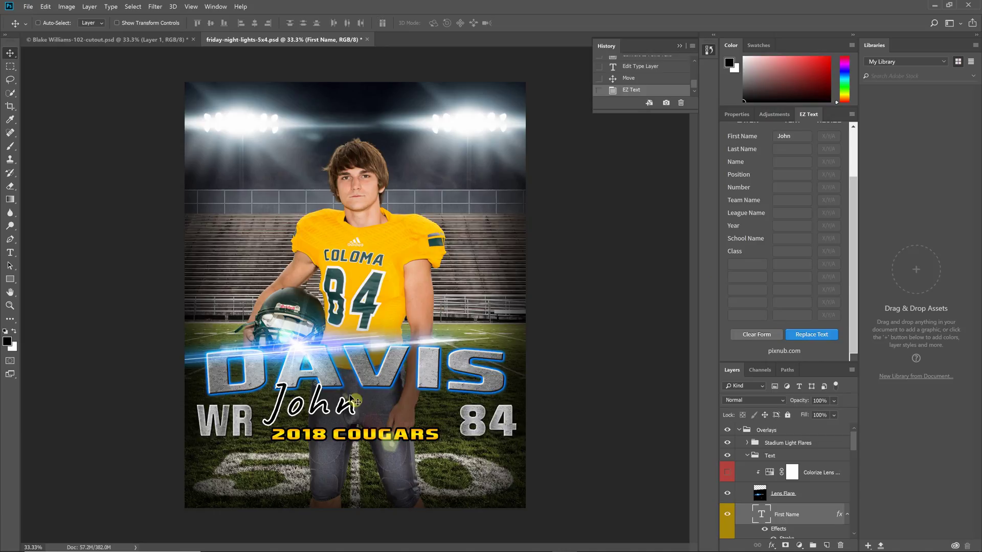
{"action": "scroll", "coordinate": [765, 256], "scroll_direction": "up", "scroll_amount": 3}
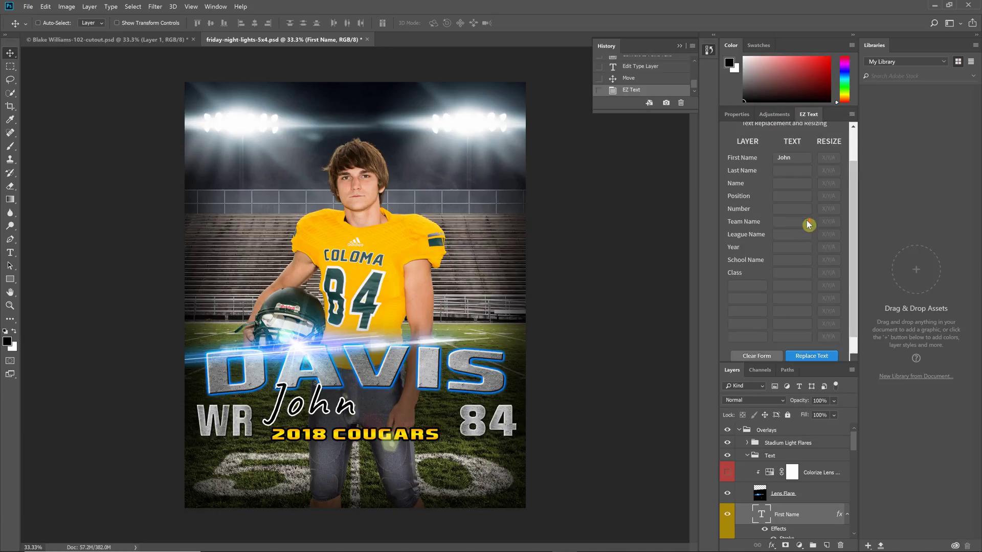
{"action": "left_click", "coordinate": [639, 78]}
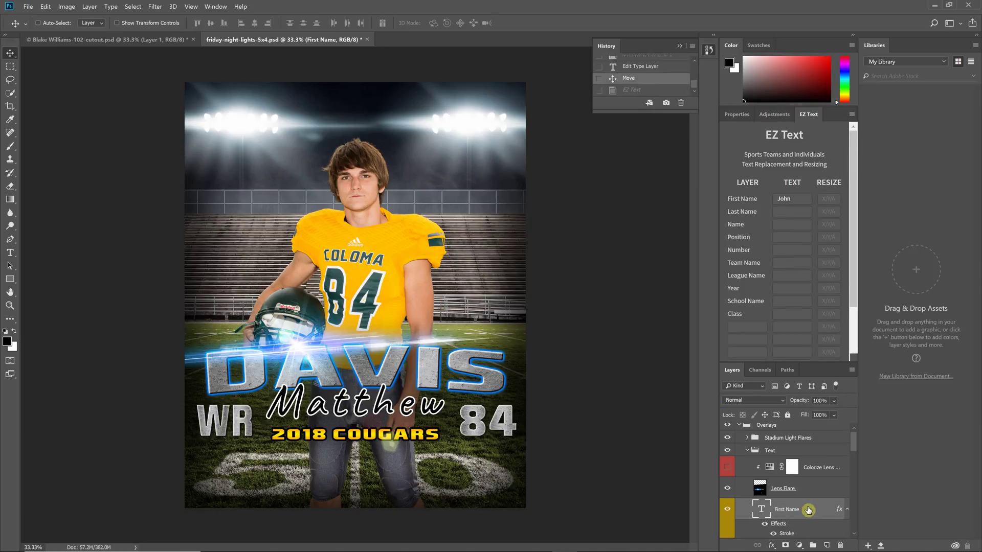
- Centre-align the First Name text and move it back to the middle of the poster beneath the last name
{"action": "double_click", "coordinate": [761, 510]}
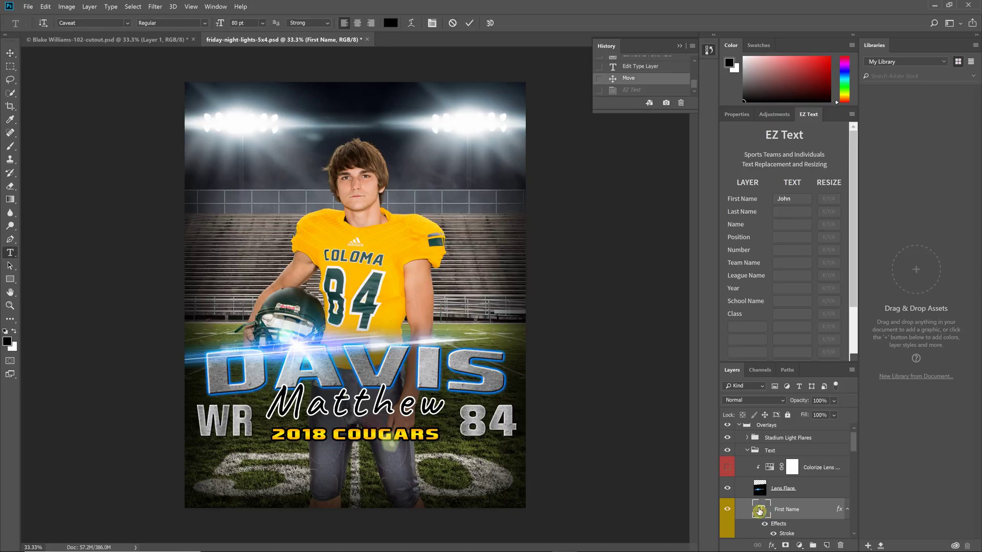
{"action": "left_click", "coordinate": [357, 24]}
{"action": "left_click", "coordinate": [469, 23]}
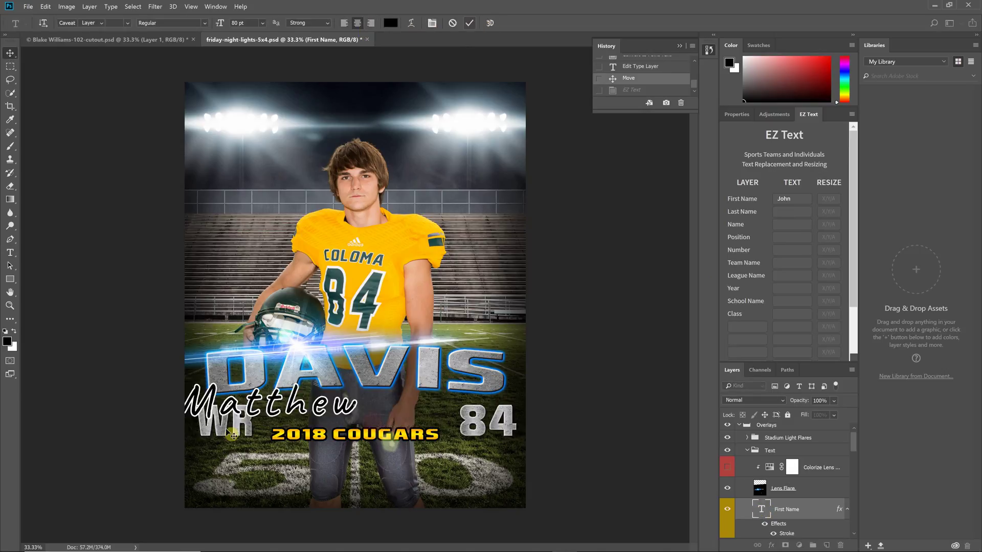
{"action": "left_click_drag", "start_coordinate": [262, 405], "coordinate": [345, 405]}
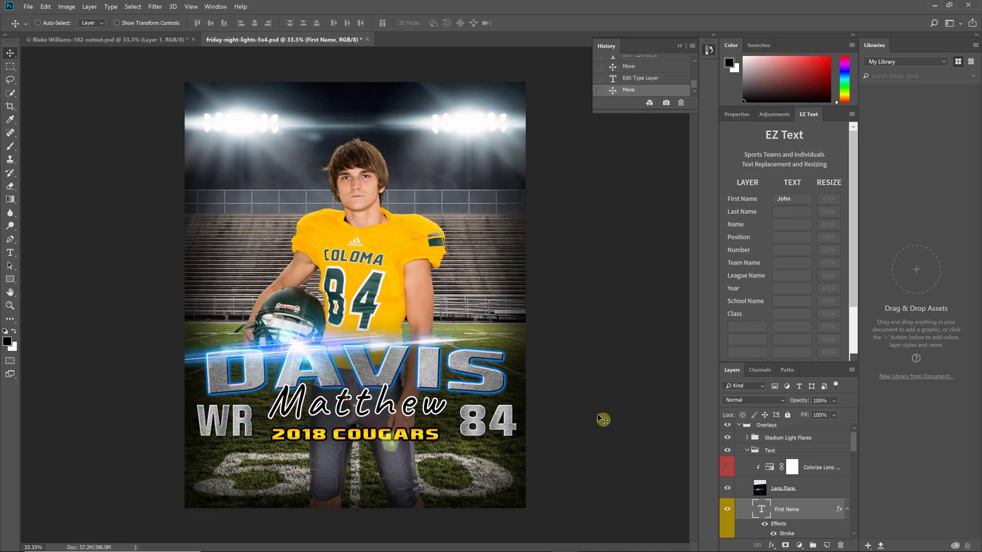
- Try replacing the centre-aligned First Name text with "FRD" directly on the poster, and discard the edit
{"action": "double_click", "coordinate": [759, 511]}
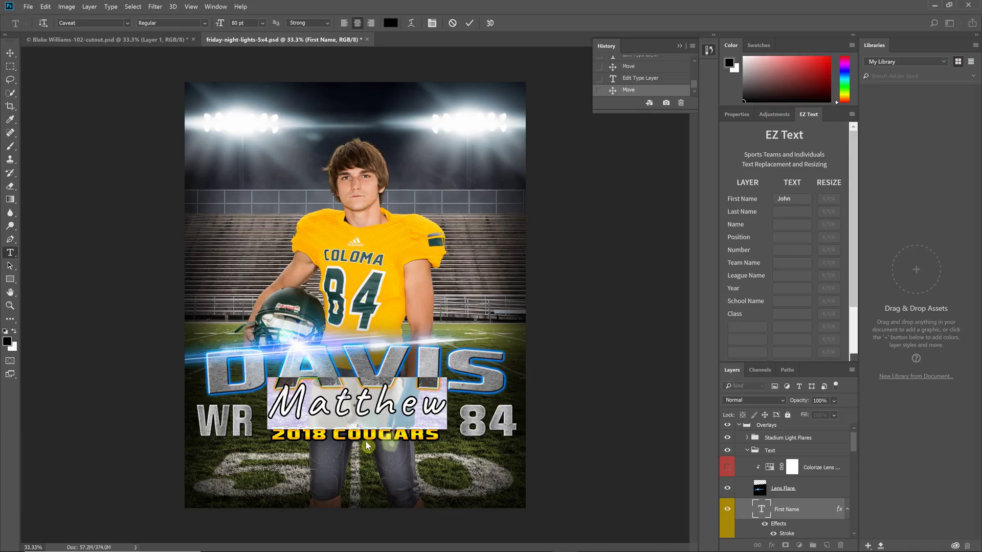
{"action": "type", "text": "FRD"}
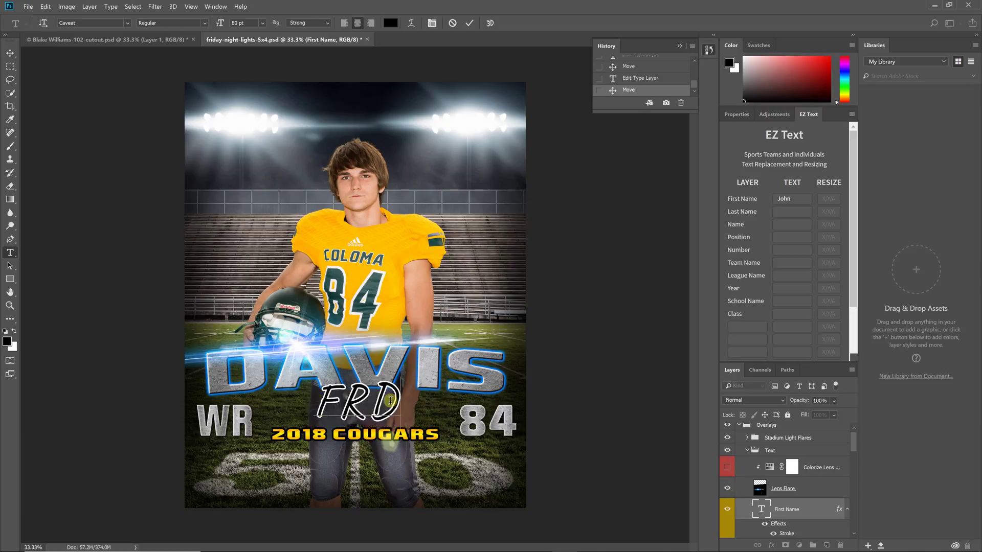
{"action": "left_click", "coordinate": [452, 23]}
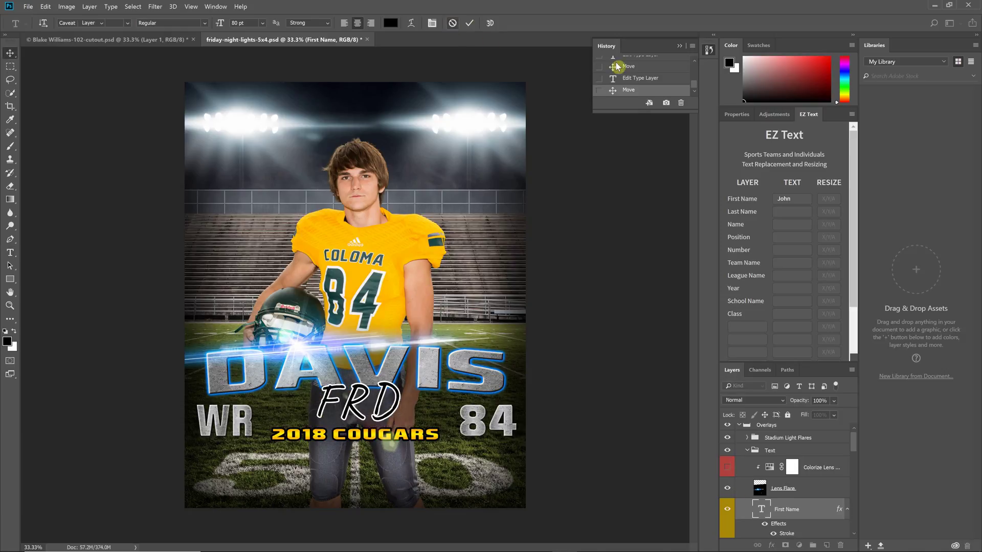
- Revert to the earlier Move history state, try replacing the left-aligned First Name text with "asdas", and discard the edit
{"action": "left_click", "coordinate": [642, 67]}
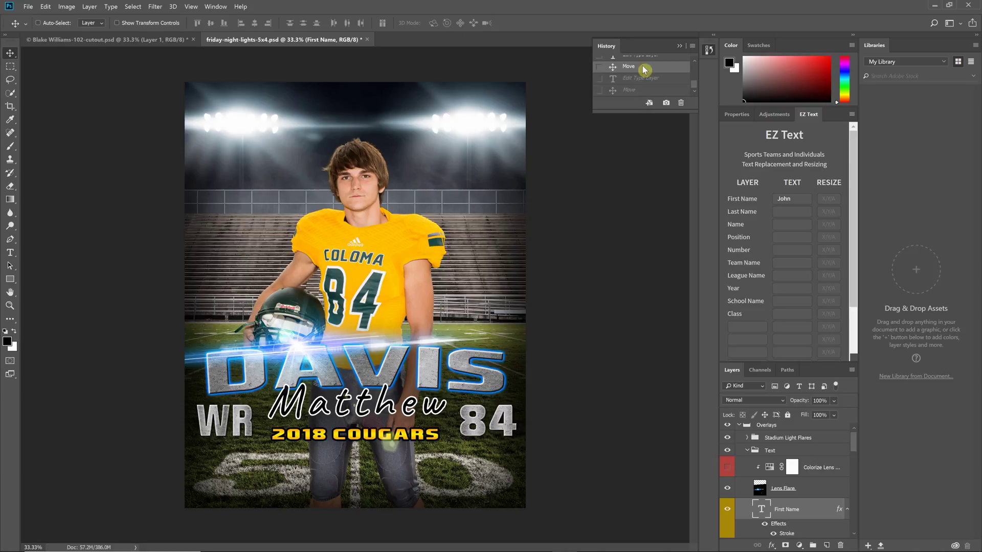
{"action": "double_click", "coordinate": [762, 510]}
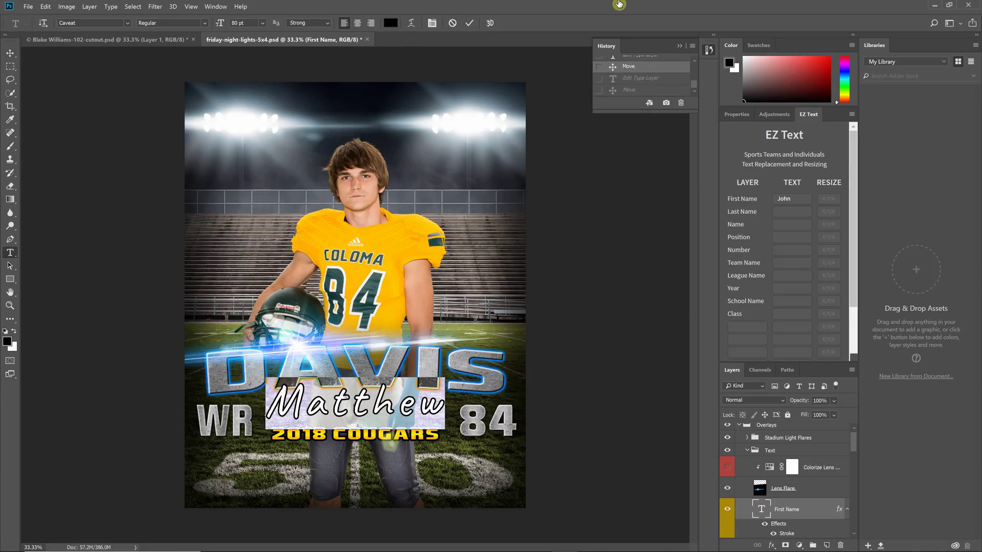
{"action": "left_click", "coordinate": [414, 393]}
{"action": "left_click_drag", "start_coordinate": [439, 403], "coordinate": [238, 418]}
{"action": "type", "text": "asdas"}
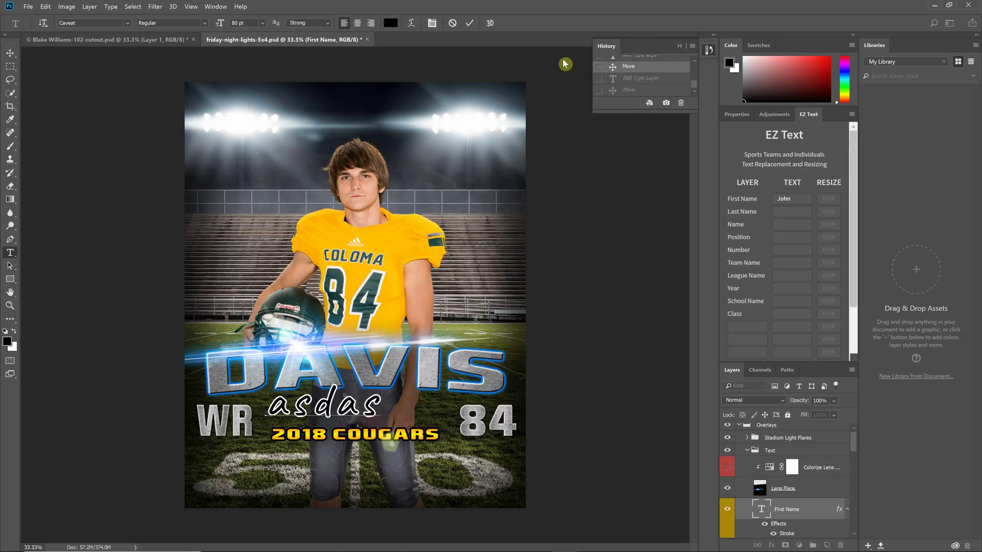
{"action": "left_click", "coordinate": [452, 23]}
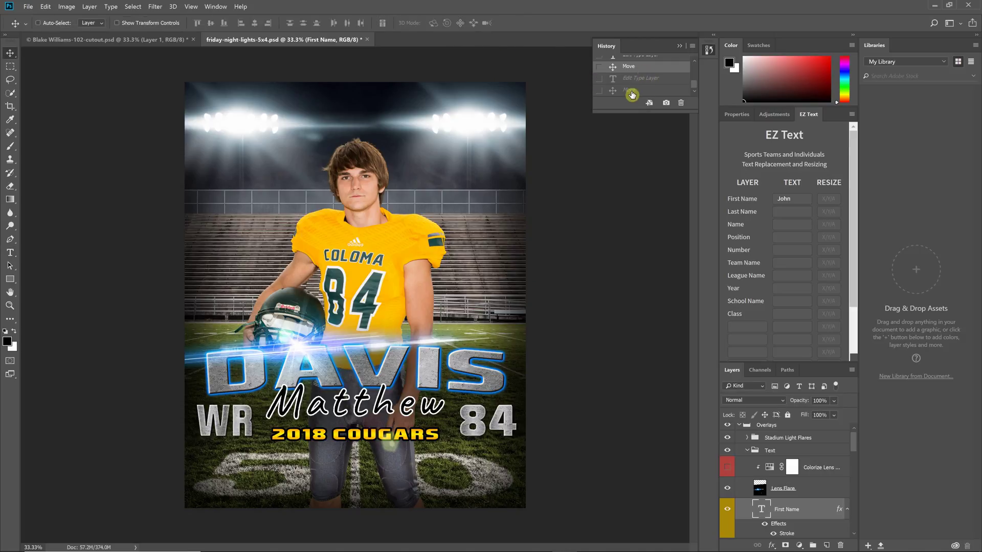
- Restore the latest Move history state and inspect the First Name text's alignment without changing it
{"action": "left_click", "coordinate": [632, 92]}
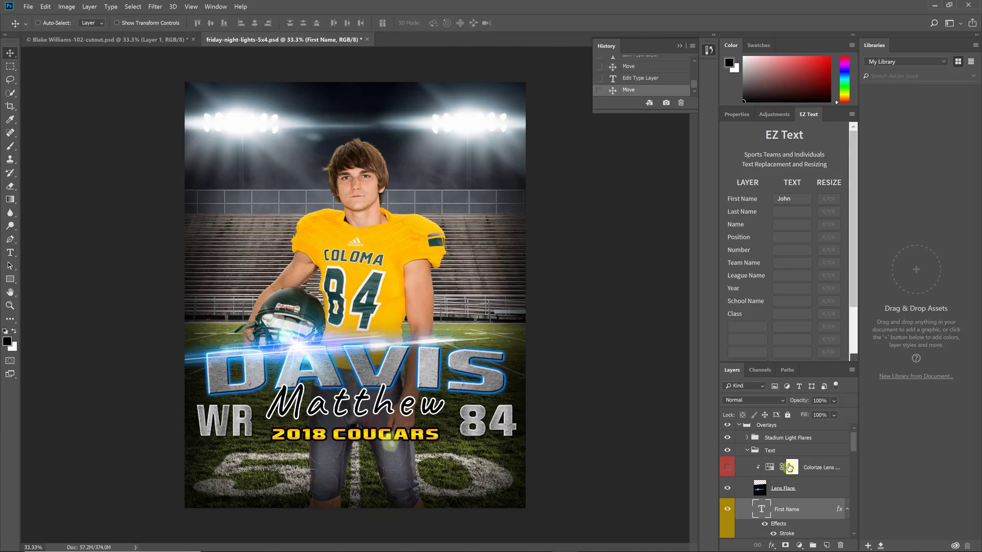
{"action": "double_click", "coordinate": [760, 511]}
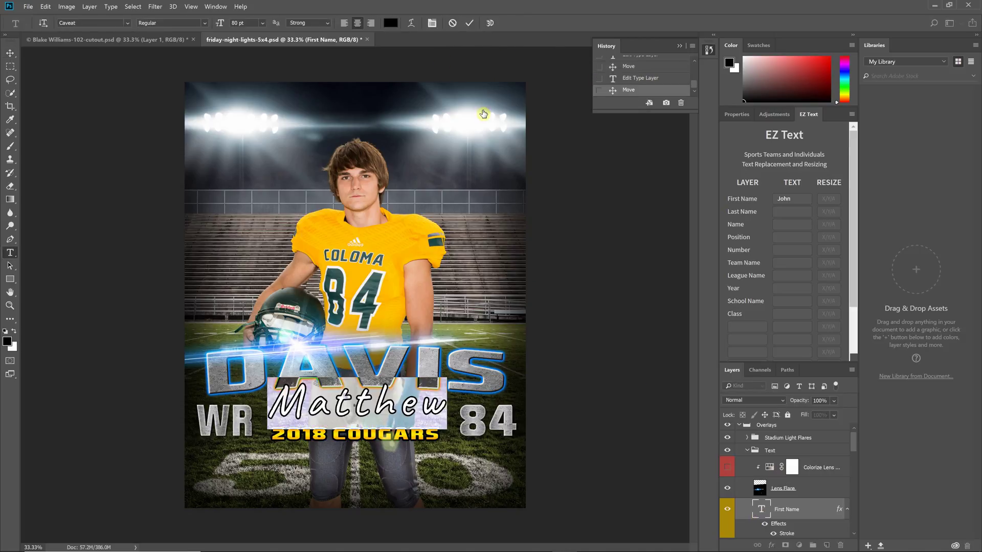
{"action": "left_click", "coordinate": [453, 23]}
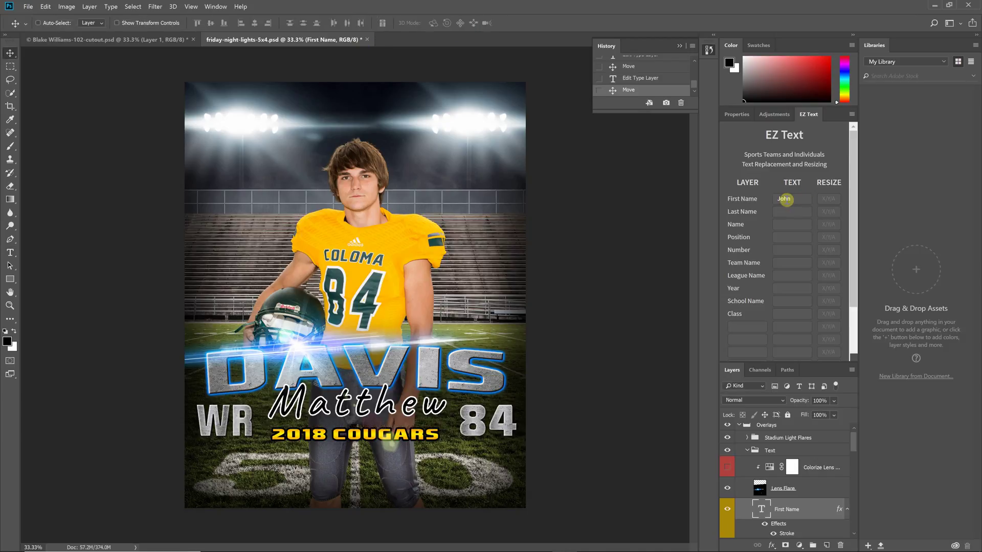
- Run the EZ Text replacement on the centre-aligned First Name text without resizing, and step back to the Move state before it
{"action": "scroll", "coordinate": [784, 314], "scroll_direction": "down", "scroll_amount": 2}
{"action": "left_click", "coordinate": [800, 336]}
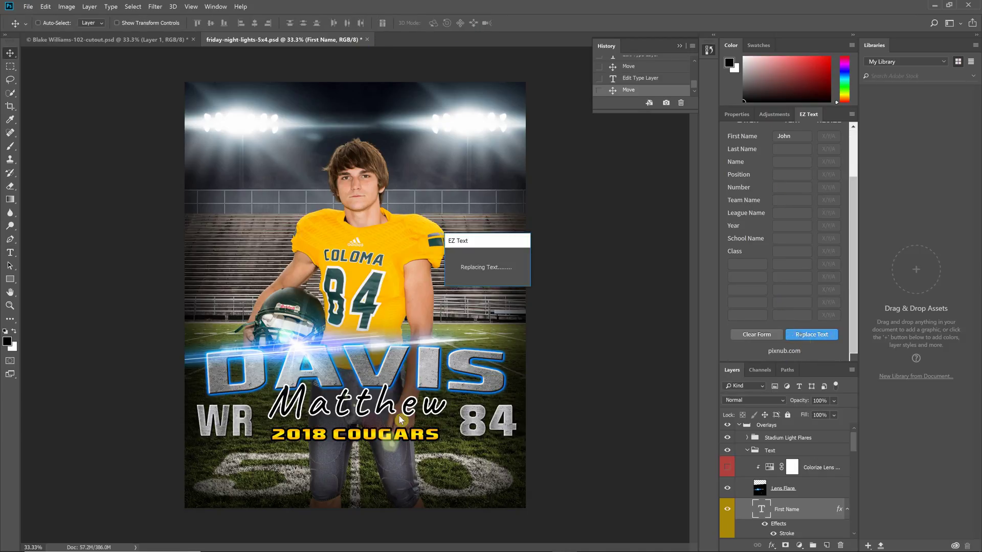
{"action": "left_click", "coordinate": [475, 303]}
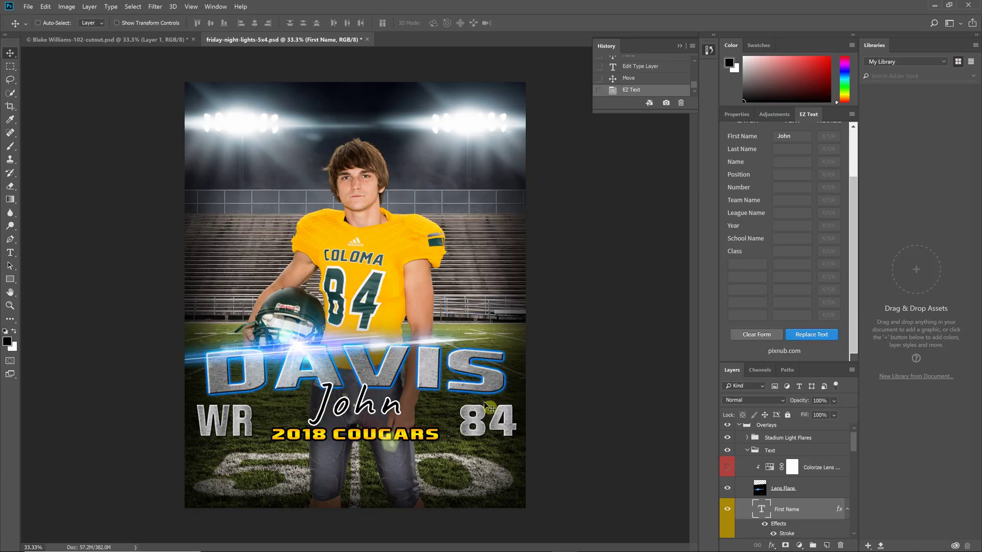
{"action": "left_click", "coordinate": [654, 84]}
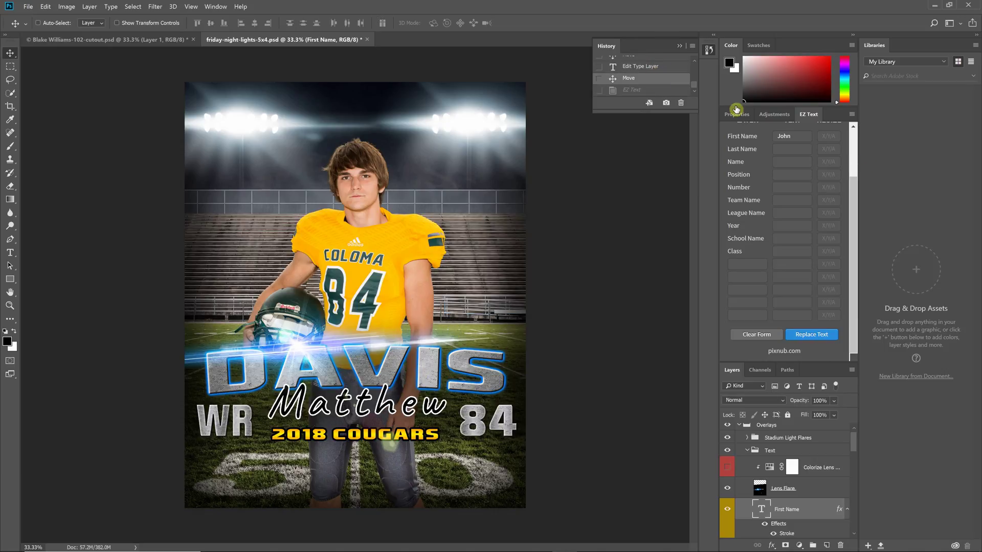
- Set the First Name resize option to X and run the EZ Text replacement
{"action": "left_click", "coordinate": [828, 136]}
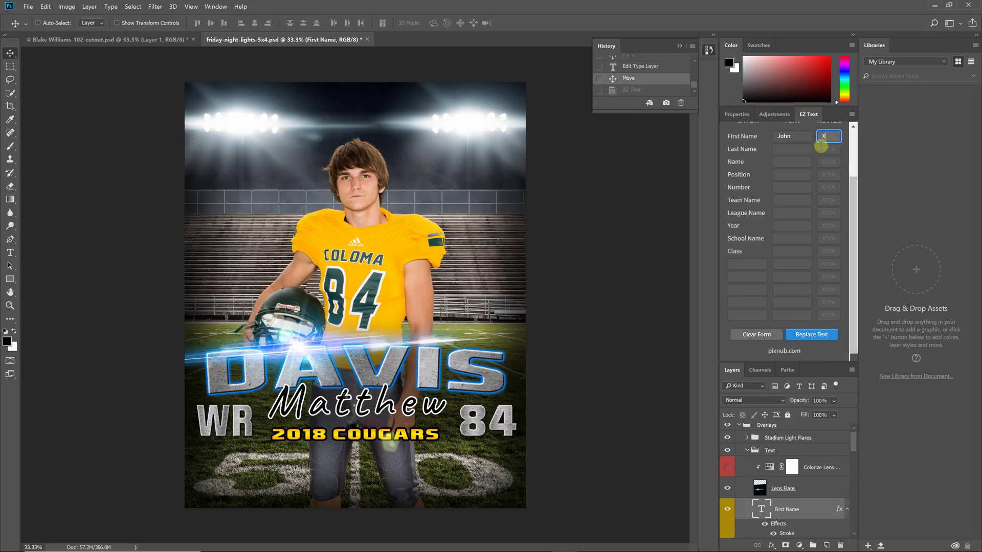
{"action": "left_click", "coordinate": [807, 335]}
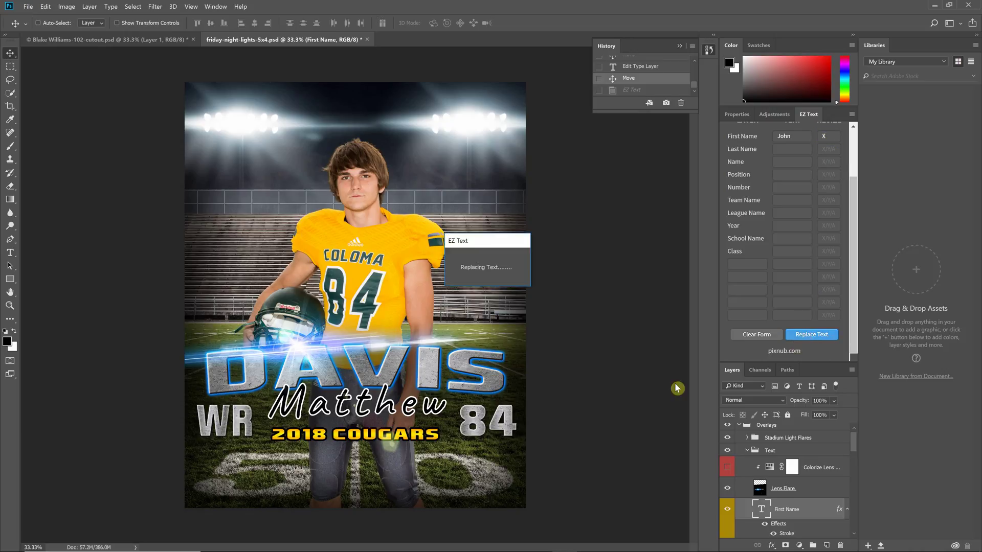